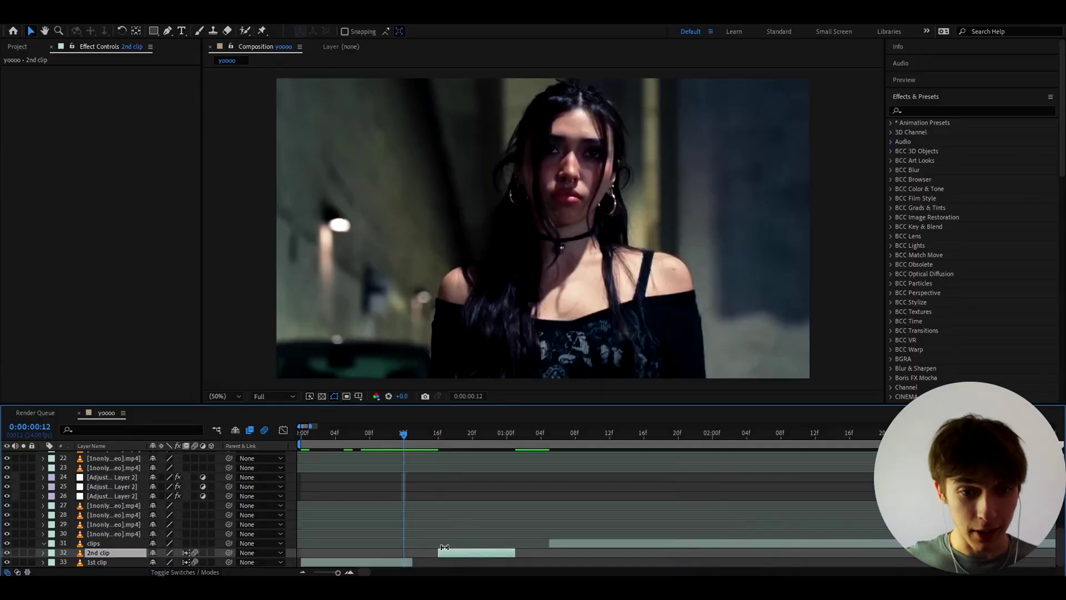
- Add an adjustment layer above the 2nd clip layer and trim it to the single frame at 0:00:00:12
{"action": "scroll", "coordinate": [387, 545], "scroll_direction": "up", "scroll_amount": 2}
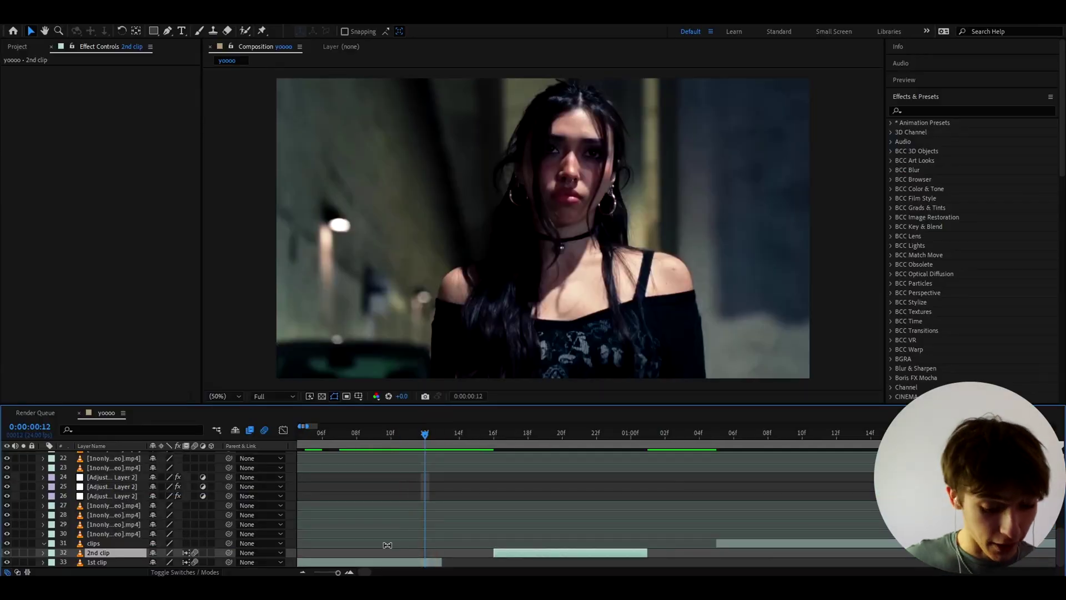
{"action": "key", "text": "ctrl+alt+y"}
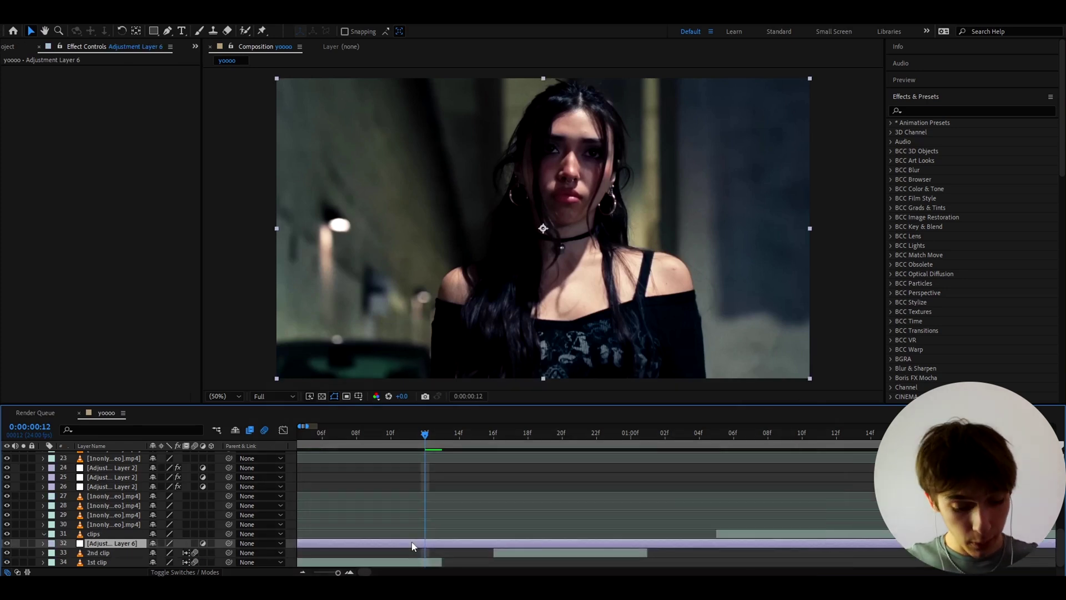
{"action": "key", "text": "ctrl+shift+d"}
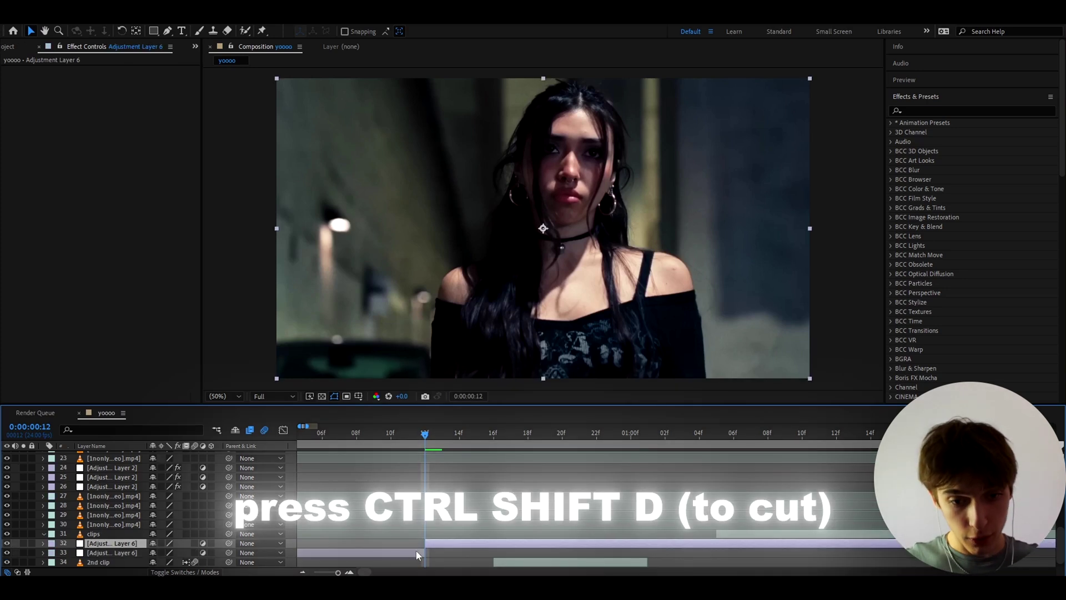
{"action": "left_click", "coordinate": [435, 543]}
{"action": "key", "text": "="}
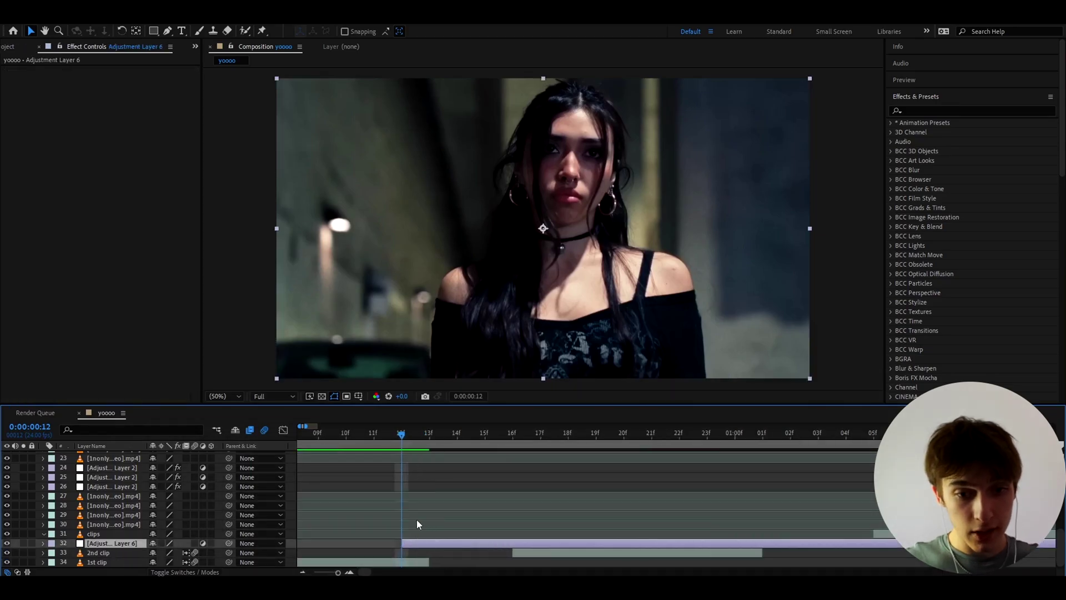
{"action": "left_click", "coordinate": [430, 436]}
{"action": "key", "text": "ctrl+shift+d"}
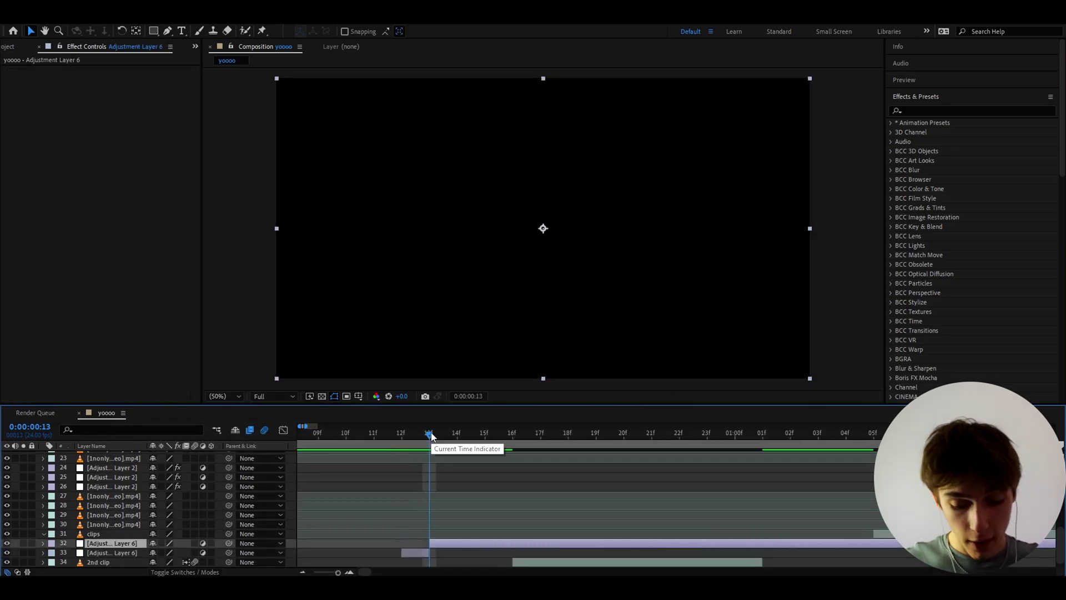
{"action": "key", "text": "Delete"}
{"action": "key", "text": "Page_Up"}
- Apply the Offset effect to the one-frame adjustment layer and shift its center to 1286.0, 540.0
{"action": "left_click", "coordinate": [412, 543]}
{"action": "key", "text": "ctrl+space"}
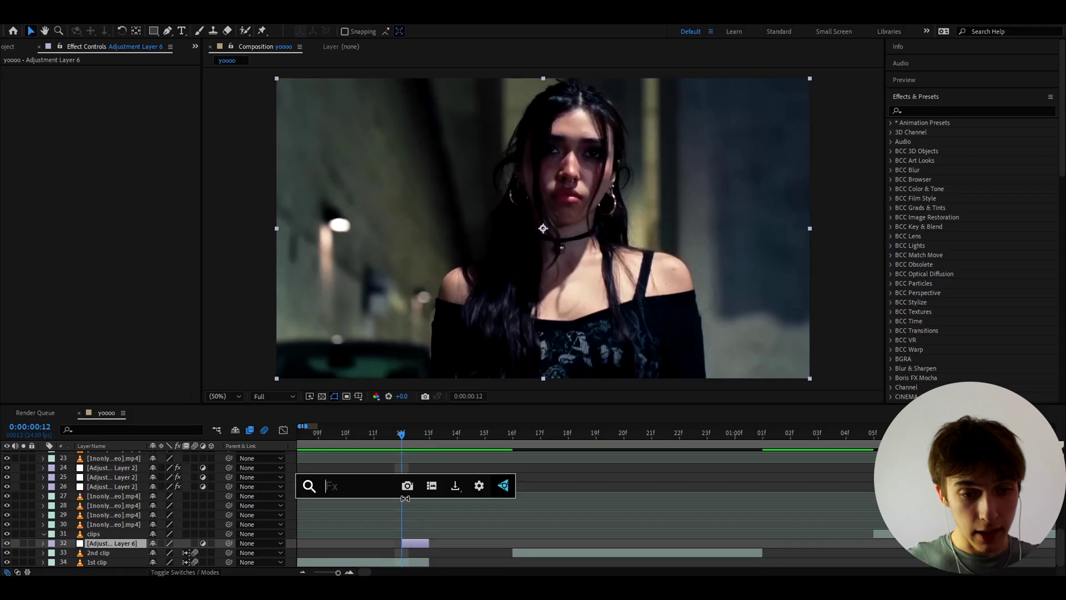
{"action": "type", "text": "offs"}
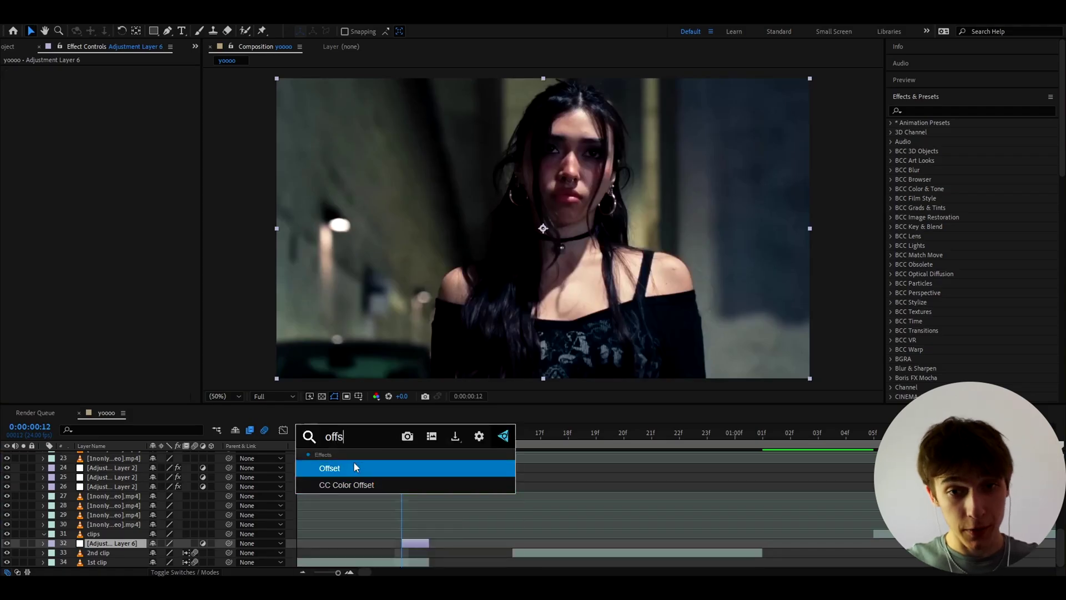
{"action": "left_click", "coordinate": [354, 463]}
{"action": "left_click", "coordinate": [420, 547]}
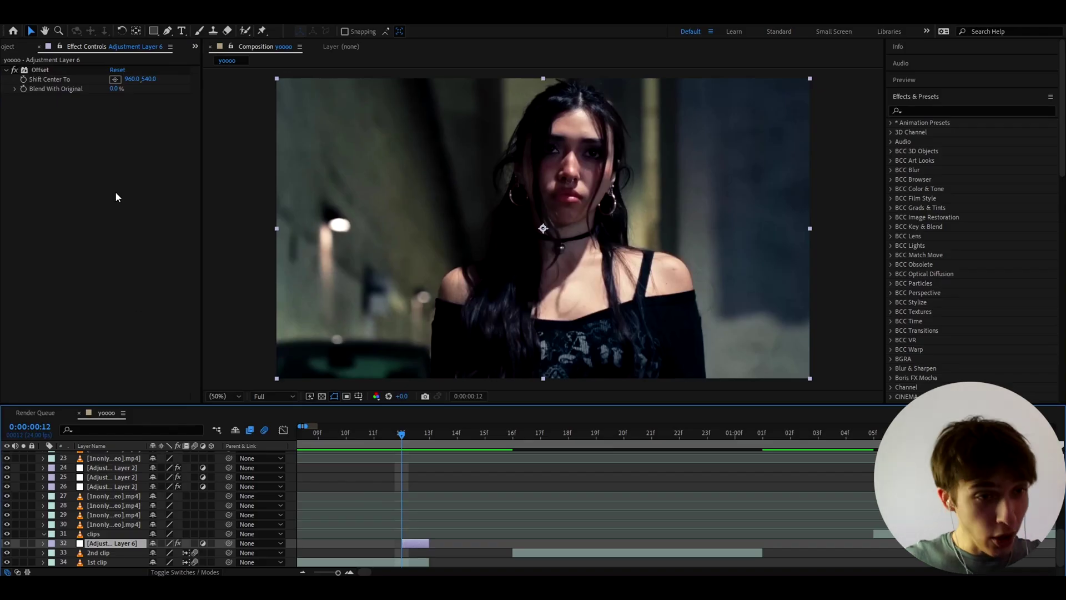
{"action": "left_click_drag", "start_coordinate": [133, 83], "coordinate": [301, 84]}
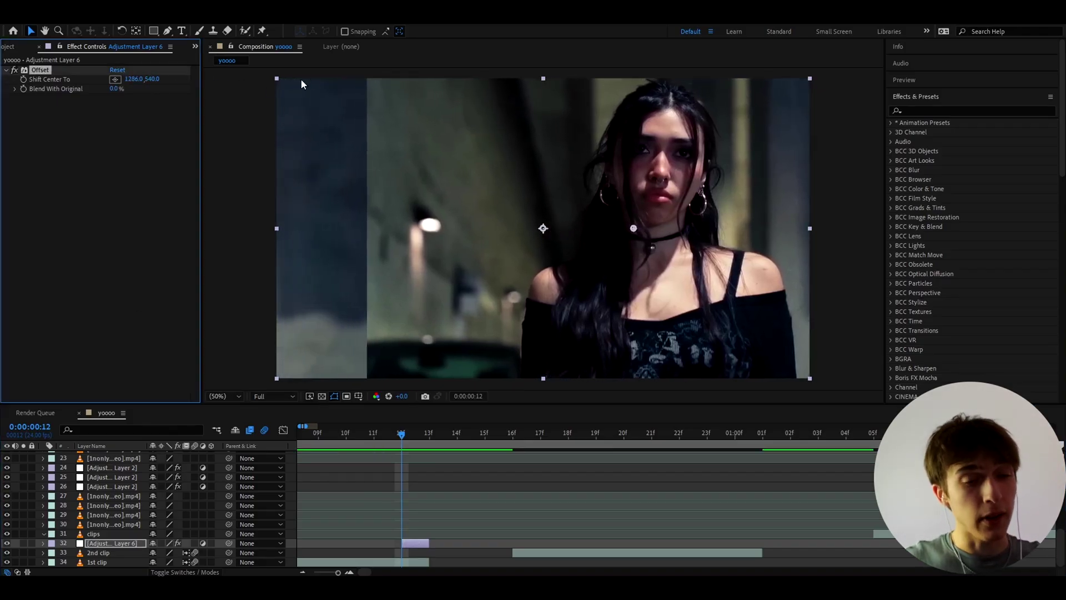
- Scrub between frames 12 and 13 to examine the offset frame at the end of the 1st clip
{"action": "left_click_drag", "start_coordinate": [397, 439], "coordinate": [416, 457]}
{"action": "scroll", "coordinate": [415, 456], "scroll_direction": "down", "scroll_amount": 2}
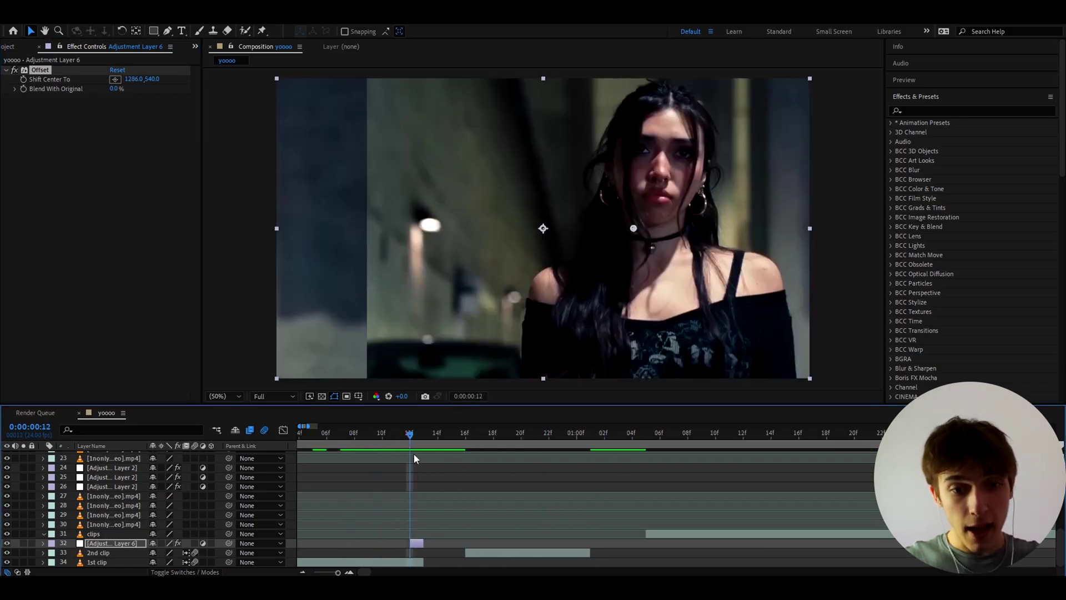
{"action": "scroll", "coordinate": [377, 455], "scroll_direction": "up", "scroll_amount": 2}
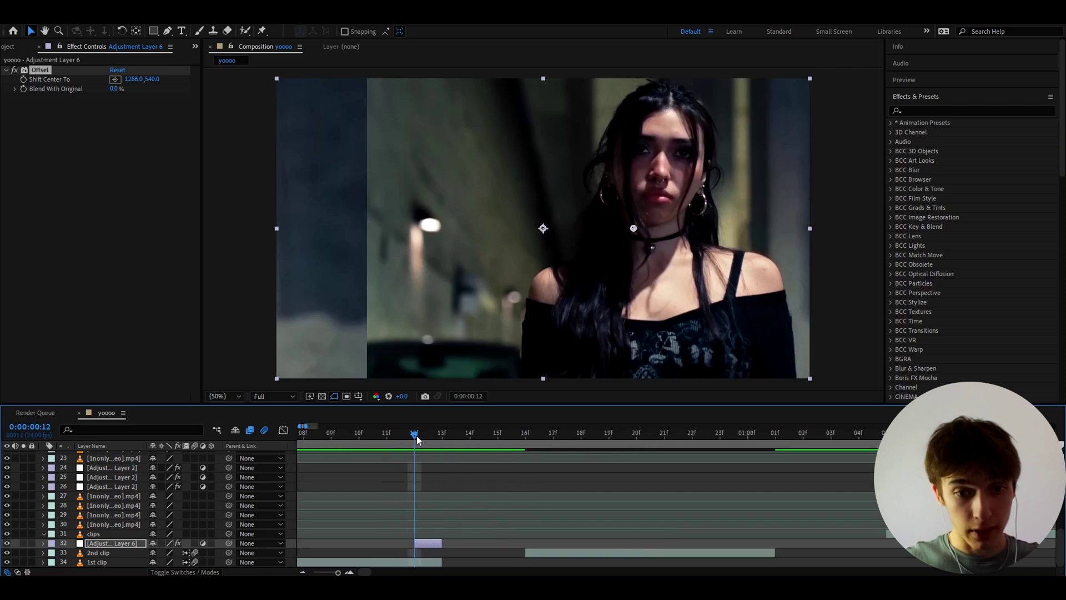
{"action": "mouse_move", "coordinate": [417, 435]}
{"action": "left_mouse_down"}
{"action": "mouse_move", "coordinate": [532, 441]}
{"action": "mouse_move", "coordinate": [414, 439]}
{"action": "left_mouse_up"}
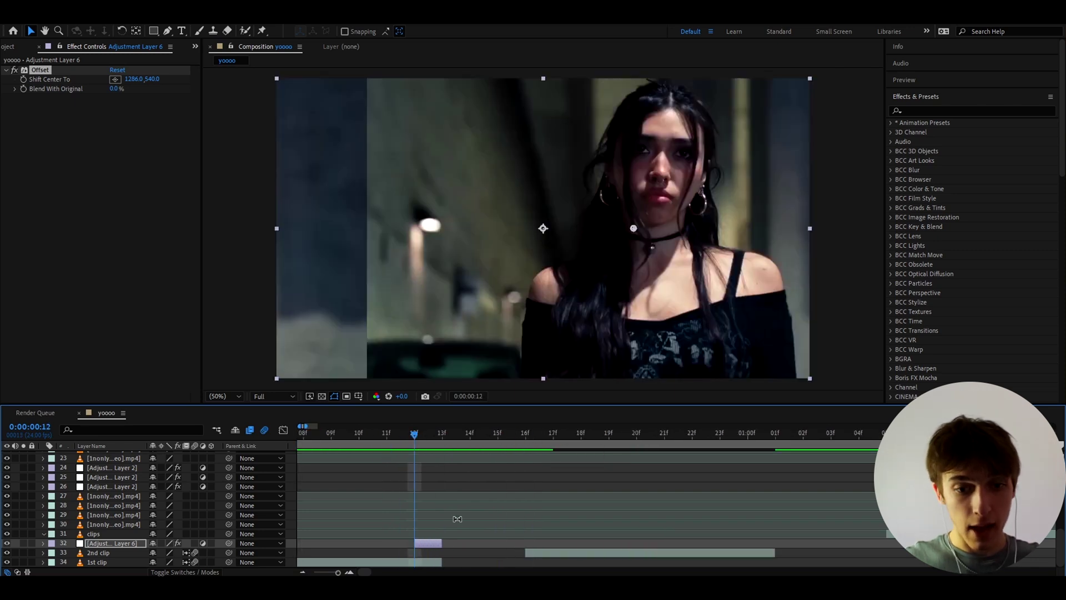
{"action": "left_click", "coordinate": [443, 440]}
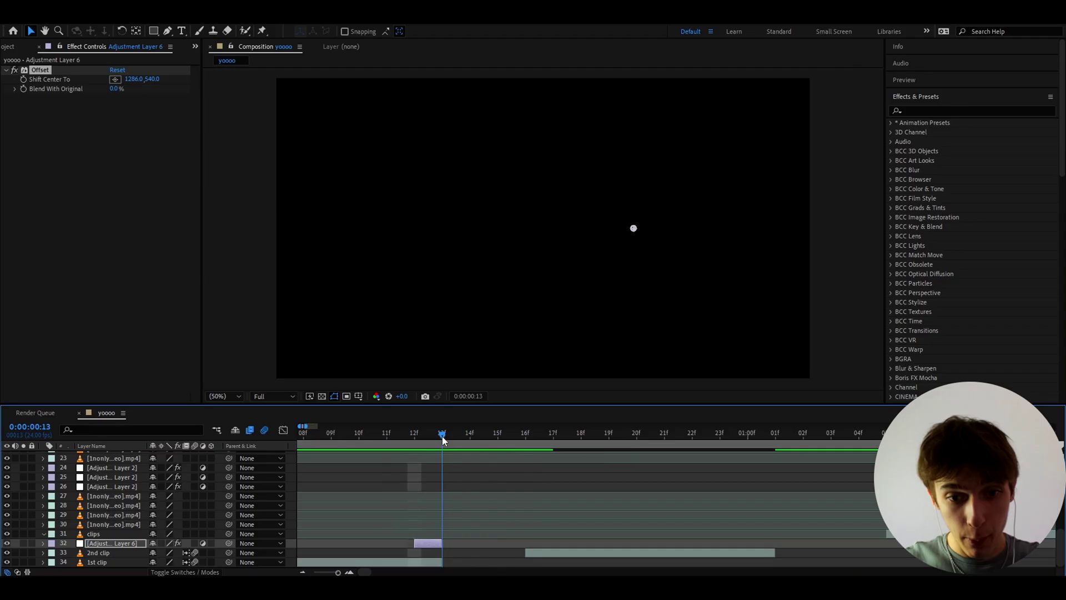
{"action": "mouse_move", "coordinate": [459, 438]}
{"action": "left_mouse_down"}
{"action": "mouse_move", "coordinate": [501, 436]}
{"action": "mouse_move", "coordinate": [445, 438]}
{"action": "left_mouse_up"}
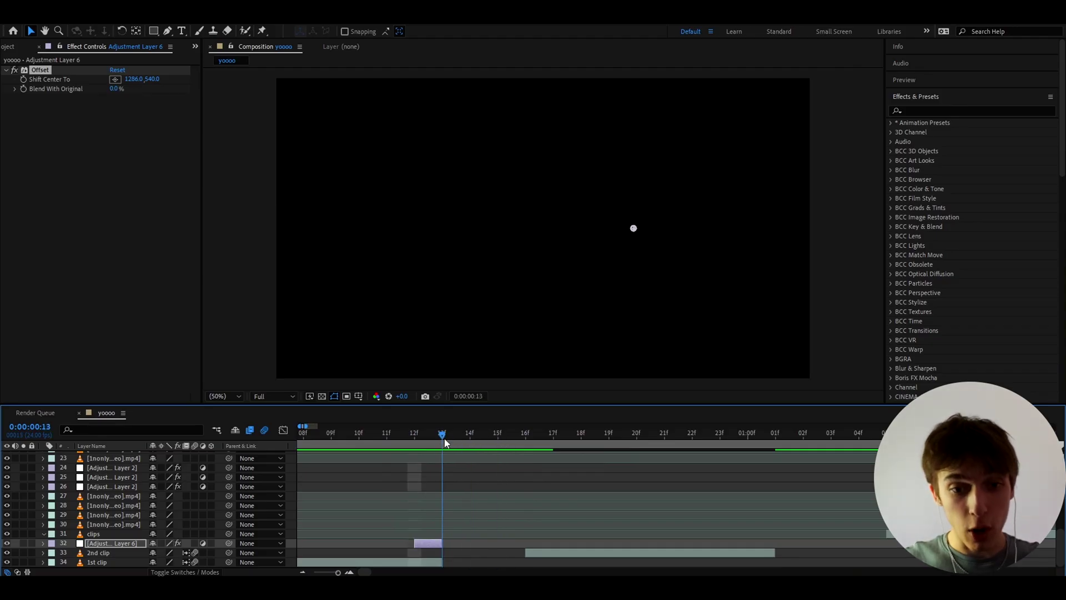
{"action": "left_click", "coordinate": [426, 439]}
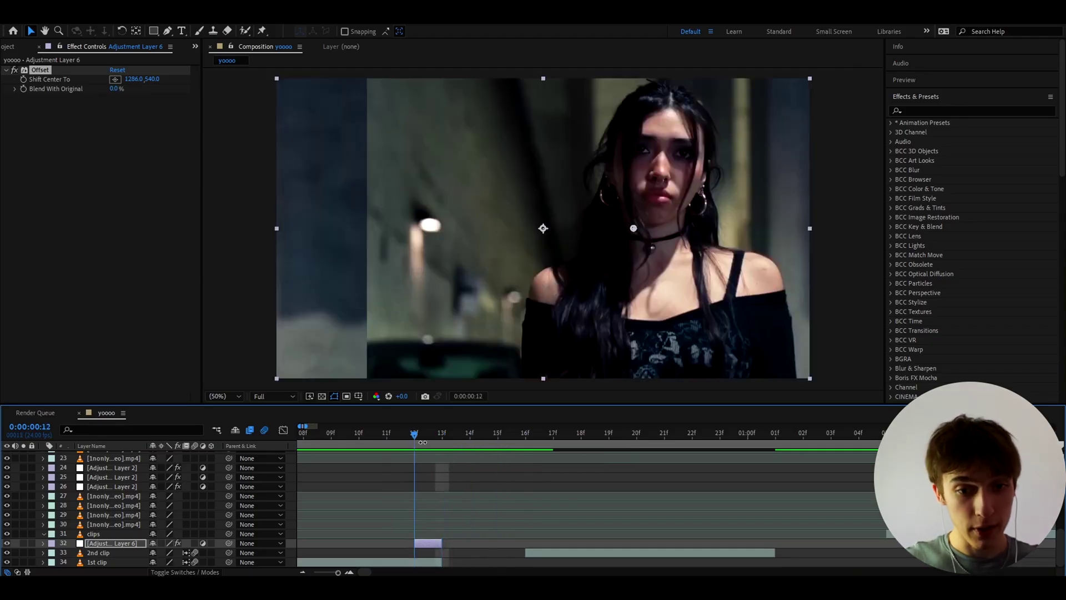
- Add Directional Blur to the adjustment layer with a 90° direction and a blur length of 36
{"action": "key", "text": "ctrl+space"}
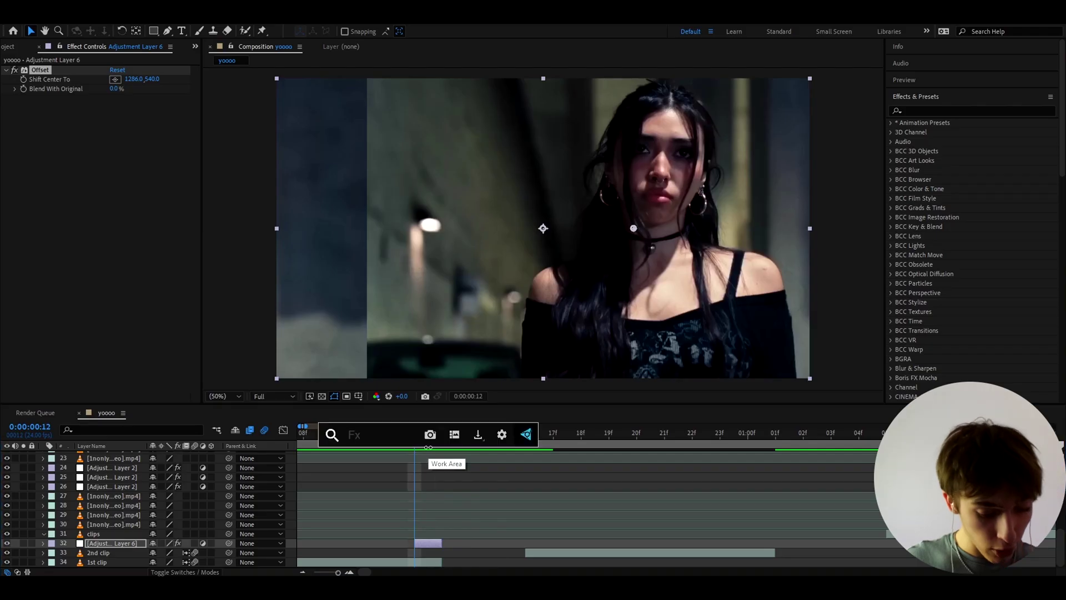
{"action": "type", "text": "dire"}
{"action": "left_click", "coordinate": [397, 472]}
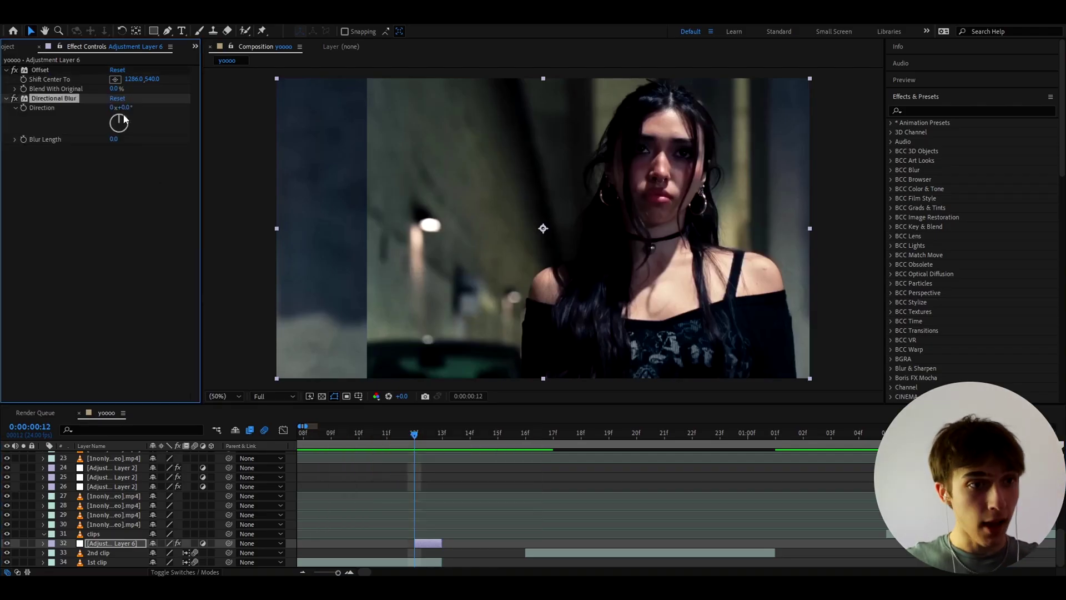
{"action": "left_click", "coordinate": [123, 107]}
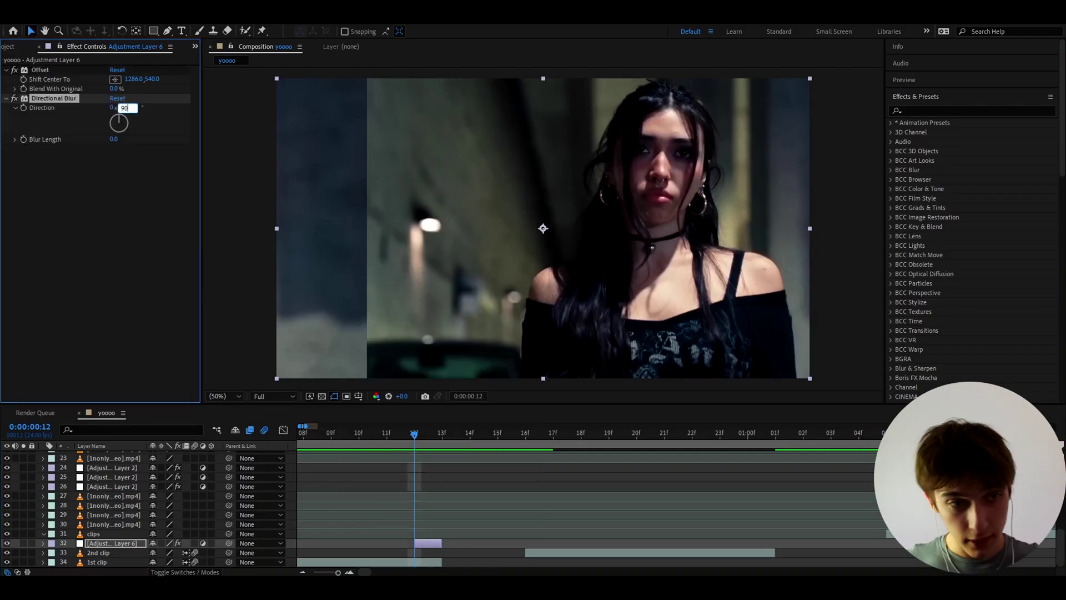
{"action": "key", "text": "Return"}
{"action": "left_click", "coordinate": [113, 139]}
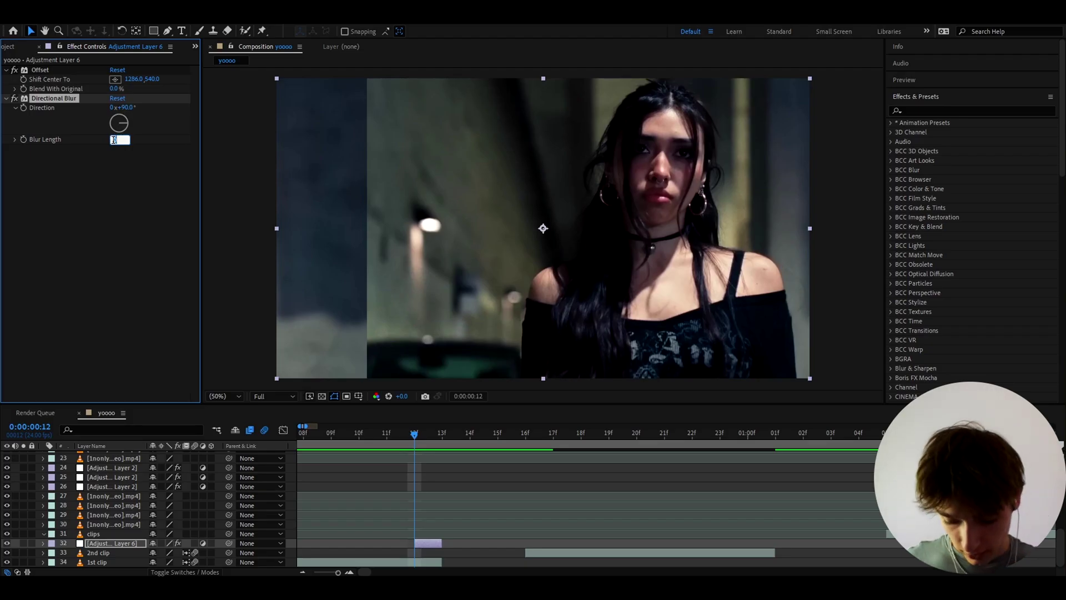
{"action": "key", "text": "Return"}
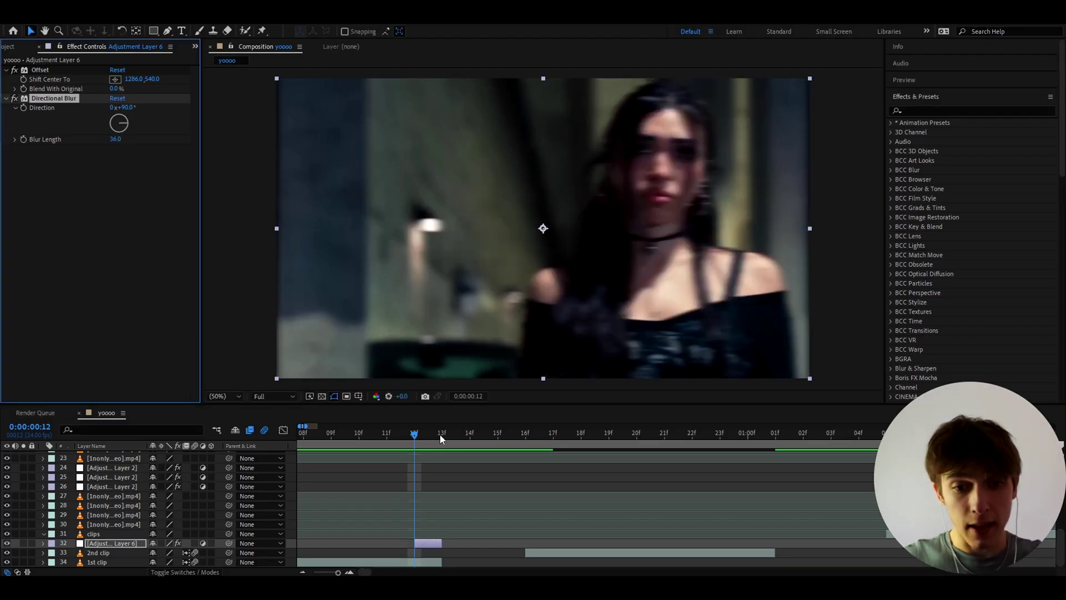
- Shift the clips layer to start at 0:00:00:13 and place it below the 2nd clip layer in the stack
{"action": "left_click_drag", "start_coordinate": [441, 439], "coordinate": [467, 452]}
{"action": "scroll", "coordinate": [492, 468], "scroll_direction": "down", "scroll_amount": 2}
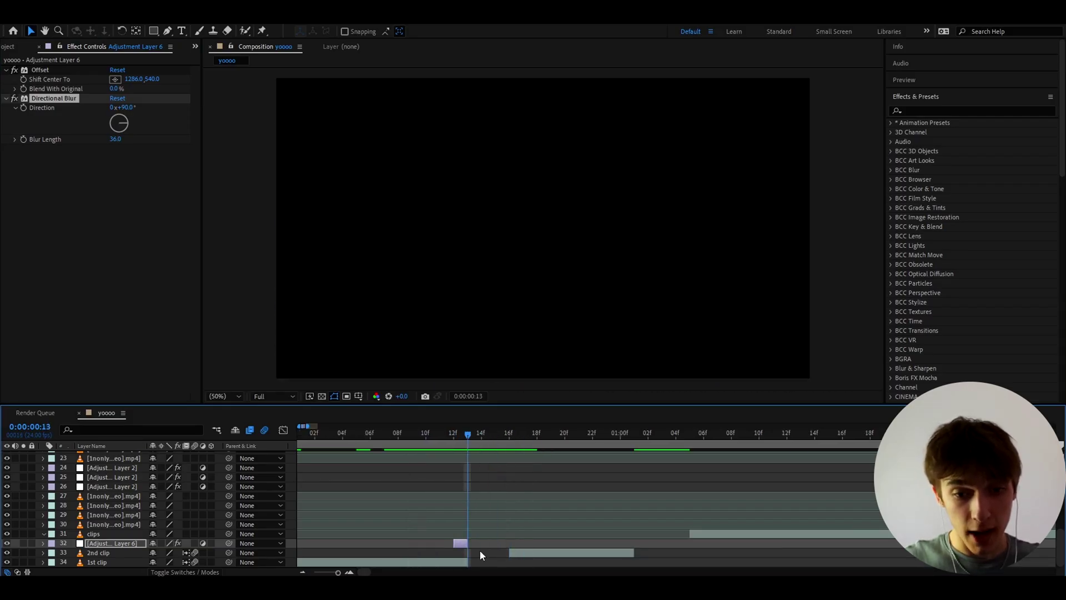
{"action": "left_click_drag", "start_coordinate": [703, 534], "coordinate": [432, 520]}
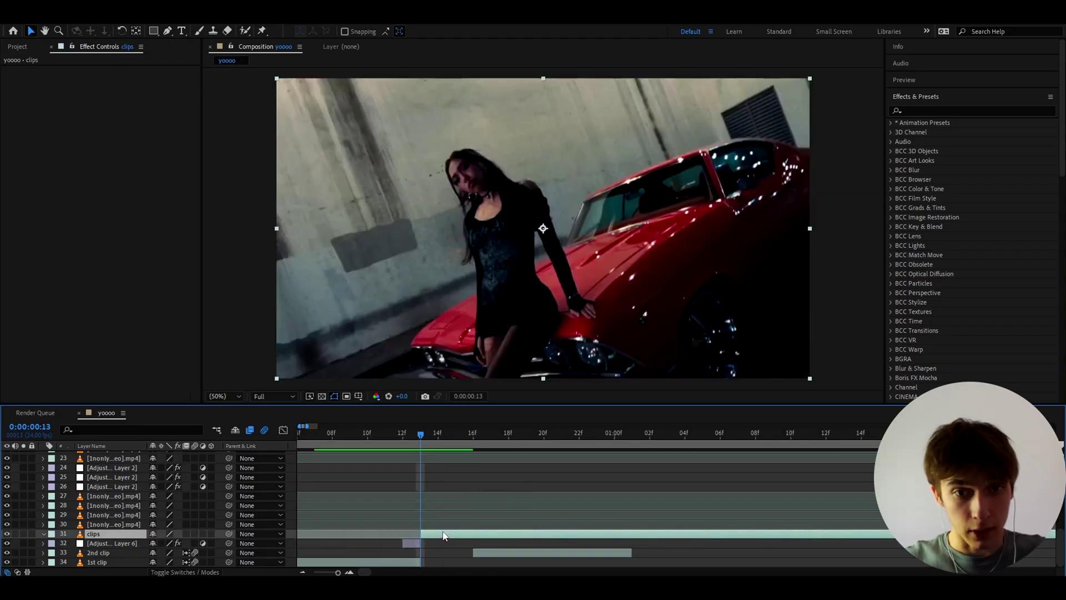
{"action": "key", "text": "="}
{"action": "left_click_drag", "start_coordinate": [105, 535], "coordinate": [106, 558]}
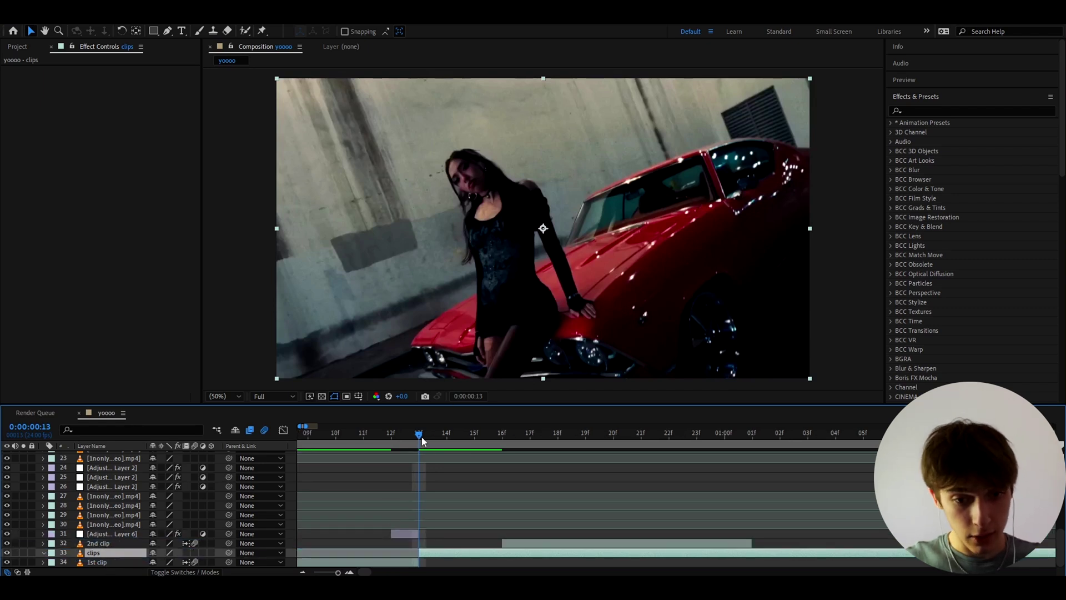
- Split the clips layer at 0:00:00:14, leaving a one-frame piece of the red car shot at frame 13
{"action": "left_click_drag", "start_coordinate": [422, 441], "coordinate": [442, 436]}
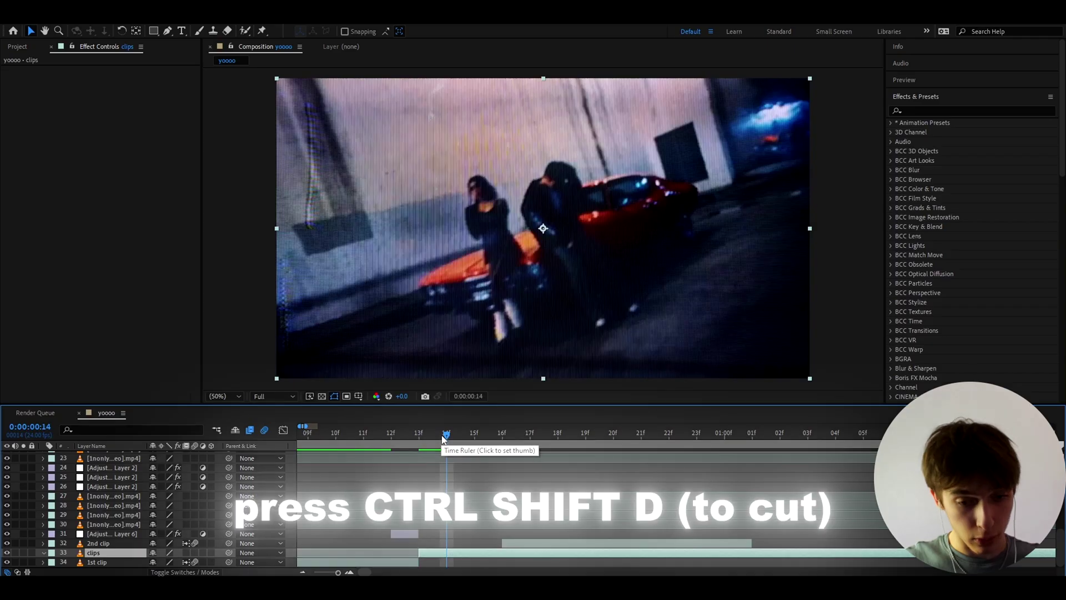
{"action": "key", "text": "ctrl+shift+d"}
{"action": "key", "text": "semicolon"}
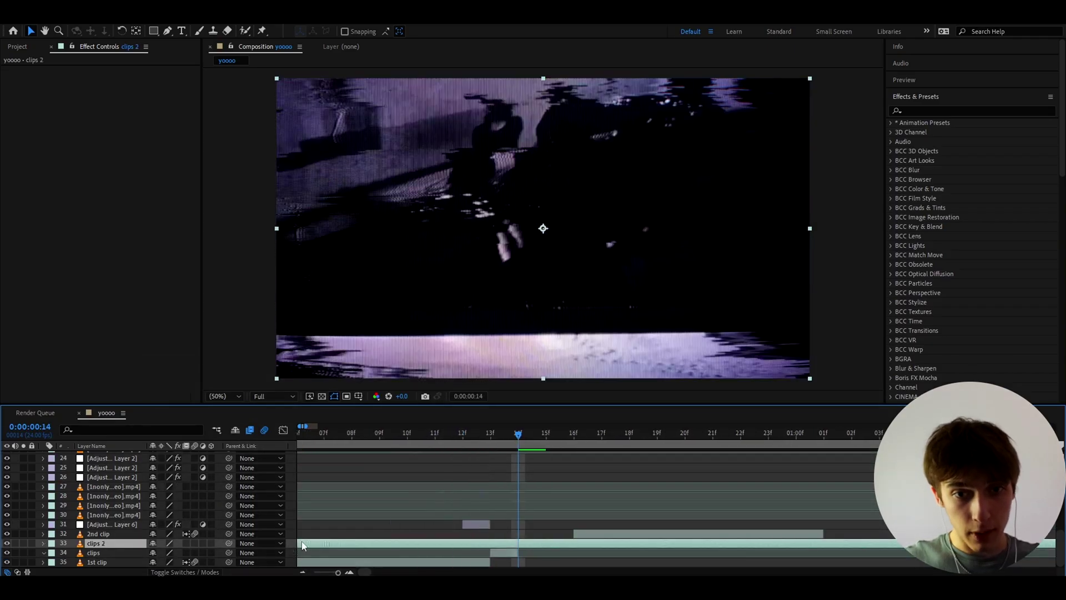
- Slide the clips 2 footage to the close-up smoking shot, split it at frame 14 and delete the earlier part
{"action": "key", "text": "semicolon"}
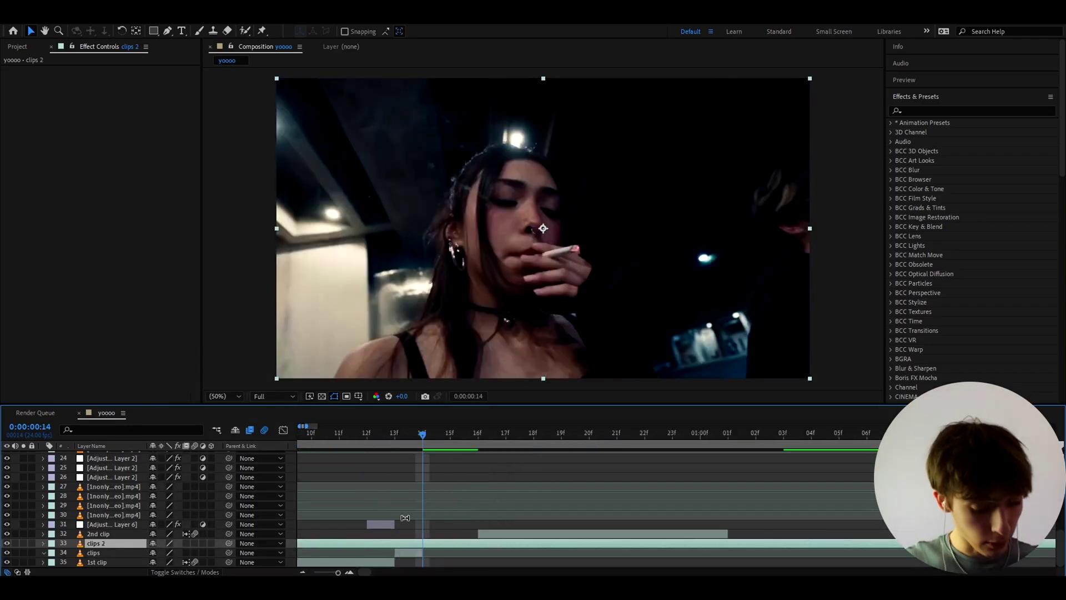
{"action": "key", "text": "ctrl+shift+d"}
{"action": "left_click", "coordinate": [410, 554]}
{"action": "key", "text": "Delete"}
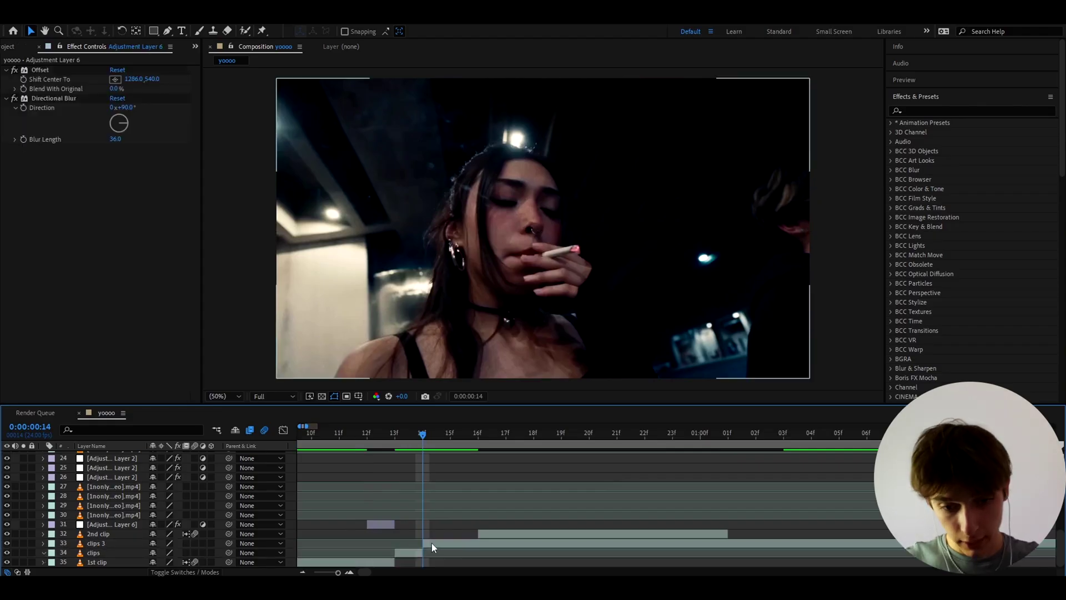
- Split the clips 3 layer at frame 15 and move its one-frame piece back to frame 13
{"action": "left_click_drag", "start_coordinate": [432, 543], "coordinate": [467, 543]}
{"action": "key", "text": "ctrl+shift+d"}
{"action": "left_click", "coordinate": [410, 552]}
{"action": "scroll", "coordinate": [402, 538], "scroll_direction": "down", "scroll_amount": 1}
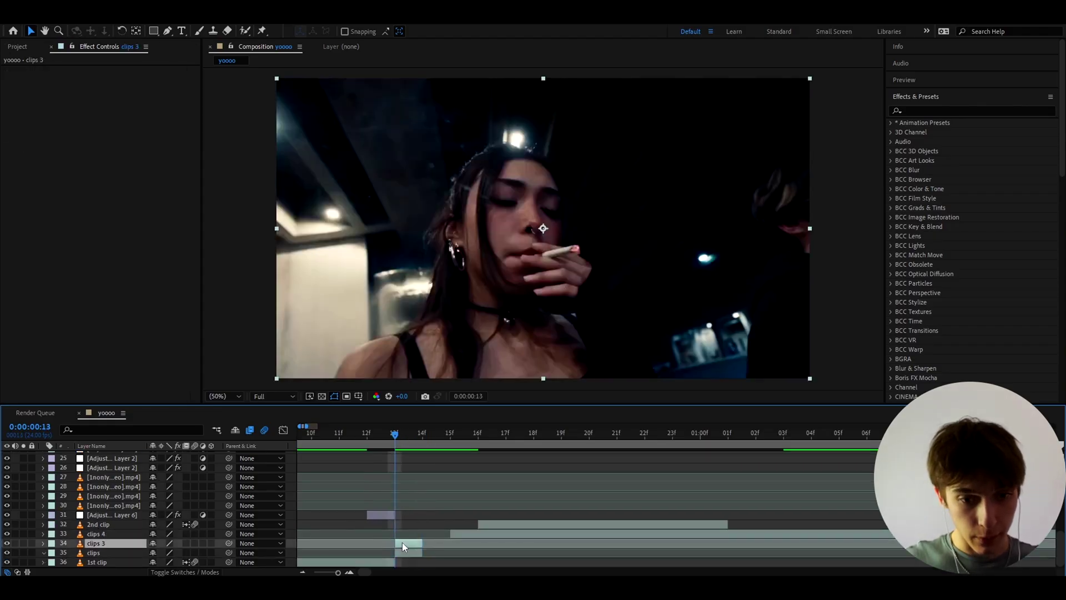
- Move the one-frame clips layer above clips 4 and position it at frame 15
{"action": "left_click", "coordinate": [116, 554]}
{"action": "left_click_drag", "start_coordinate": [116, 553], "coordinate": [132, 531]}
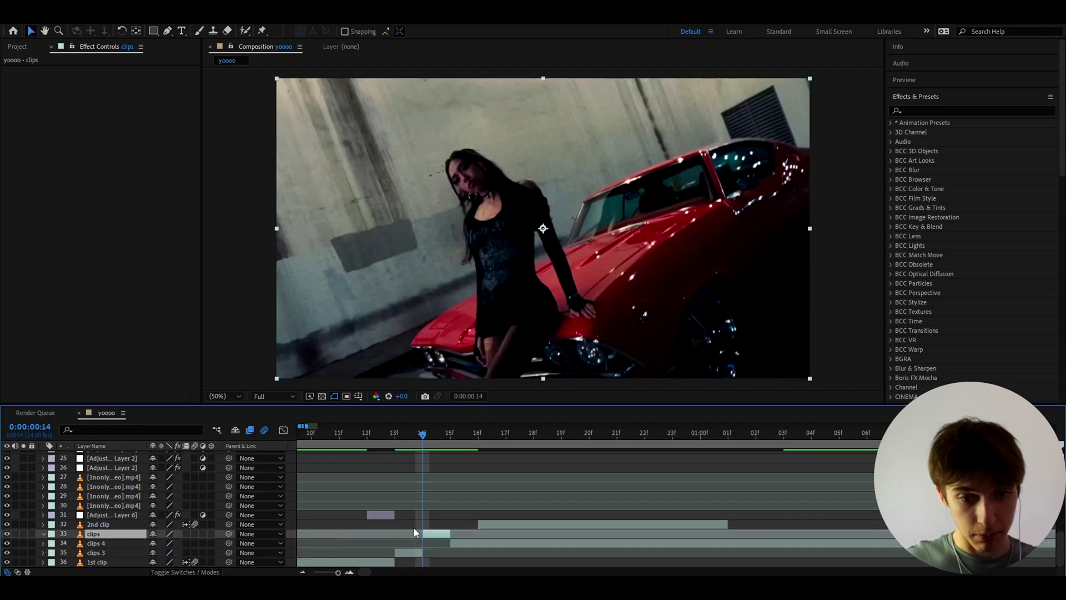
{"action": "left_click_drag", "start_coordinate": [429, 534], "coordinate": [343, 560]}
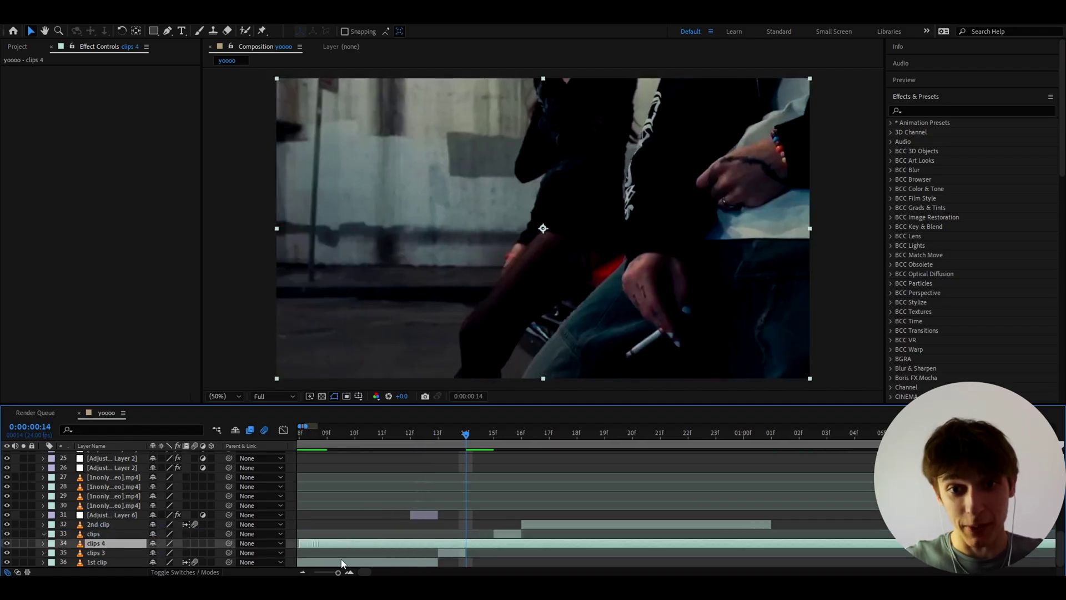
- Split the clips 4 layer at frame 14 on the hand-with-cigarette shot and delete the part before it
{"action": "scroll", "coordinate": [468, 542], "scroll_direction": "down", "scroll_amount": 2}
{"action": "scroll", "coordinate": [380, 545], "scroll_direction": "up", "scroll_amount": 2}
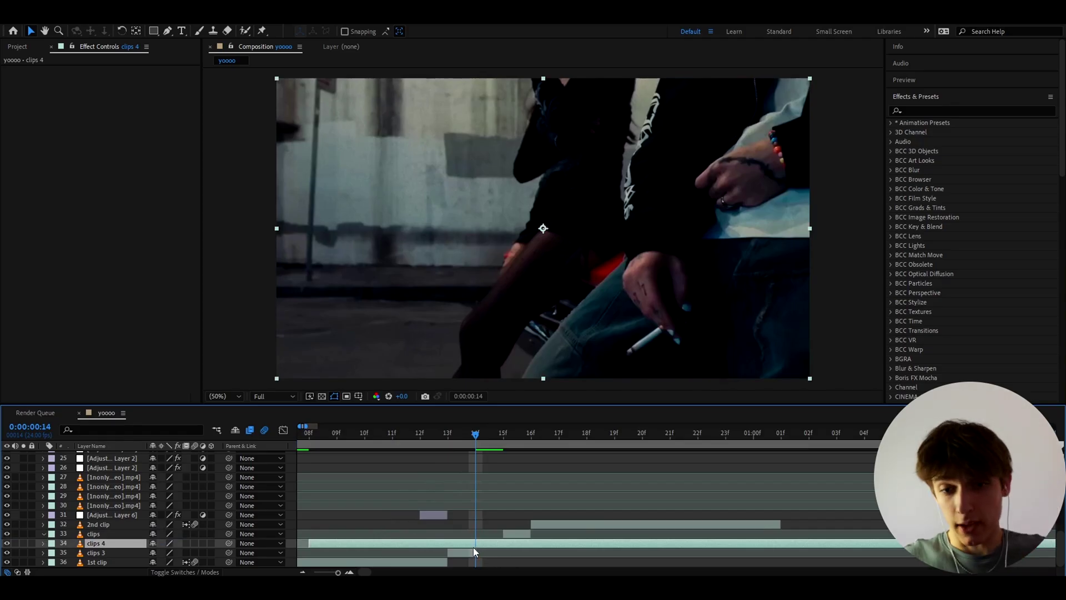
{"action": "key", "text": "ctrl+shift+d"}
{"action": "left_click", "coordinate": [460, 555]}
{"action": "key", "text": "Delete"}
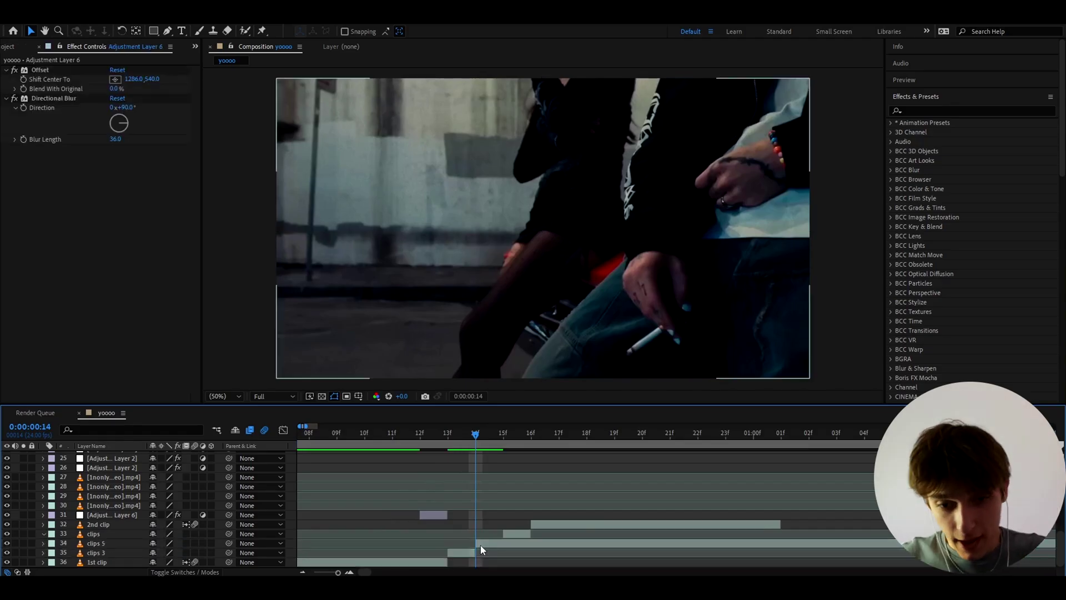
- Split the clips 5 layer at frame 15 and delete the remainder, keeping only the frame at 14
{"action": "left_click", "coordinate": [480, 545]}
{"action": "left_click", "coordinate": [502, 433]}
{"action": "key", "text": "ctrl+shift+d"}
{"action": "key", "text": "Delete"}
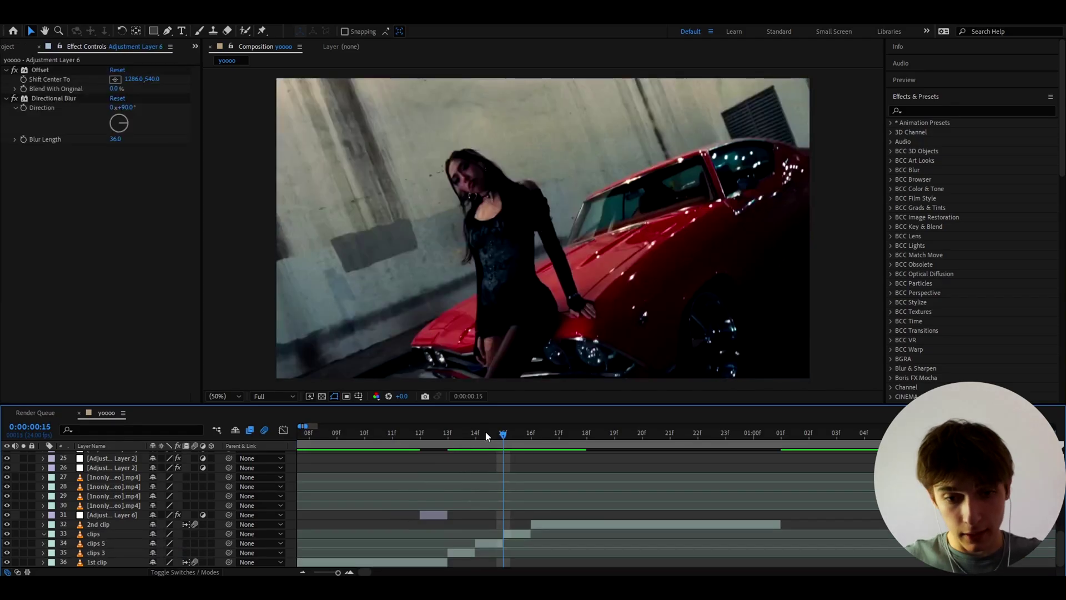
- Play back the transition from the 1st clip to the 2nd clip to review its timing
{"action": "left_click", "coordinate": [448, 438]}
{"action": "left_click_drag", "start_coordinate": [451, 444], "coordinate": [318, 452]}
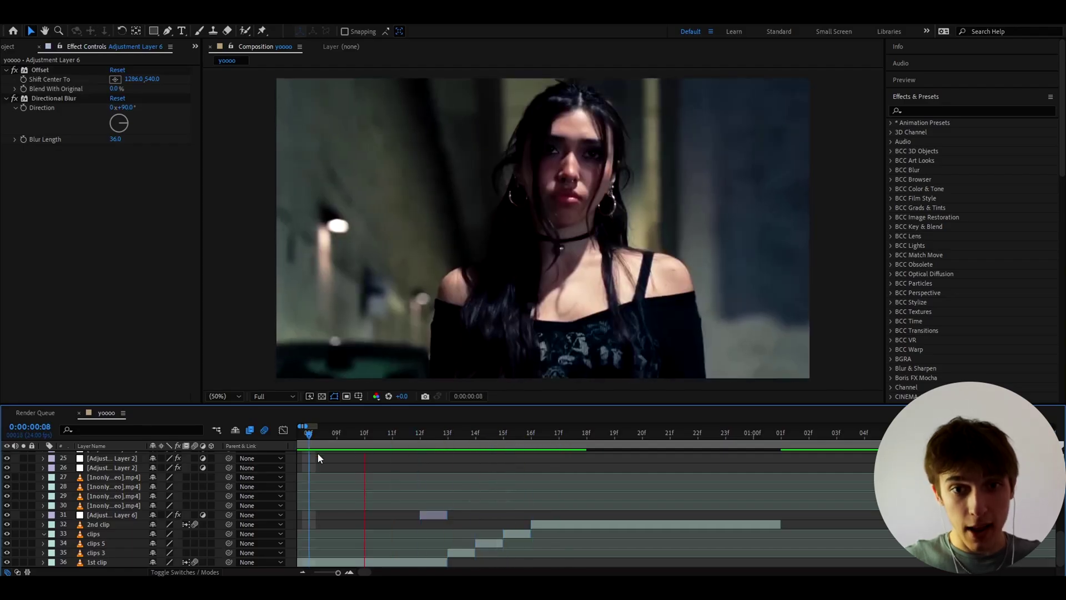
{"action": "key", "text": "space"}
{"action": "key", "text": "space"}
{"action": "scroll", "coordinate": [438, 452], "scroll_direction": "down", "scroll_amount": 3}
{"action": "mouse_move", "coordinate": [437, 443]}
{"action": "left_mouse_down"}
{"action": "mouse_move", "coordinate": [345, 437]}
{"action": "mouse_move", "coordinate": [432, 435]}
{"action": "left_mouse_up"}
{"action": "key", "text": "space"}
{"action": "key", "text": "equal"}
{"action": "key", "text": "equal"}
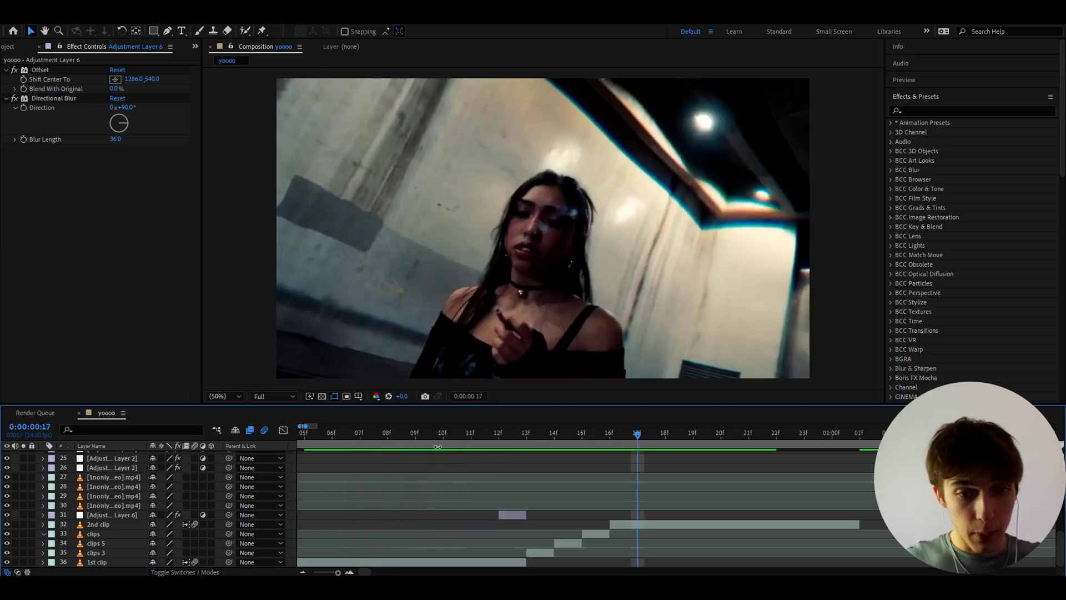
- Add a new adjustment layer above Adjustment Layer 6 and trim it to start at frame 13 and end before frame 16
{"action": "left_click", "coordinate": [523, 442]}
{"action": "left_click", "coordinate": [522, 515]}
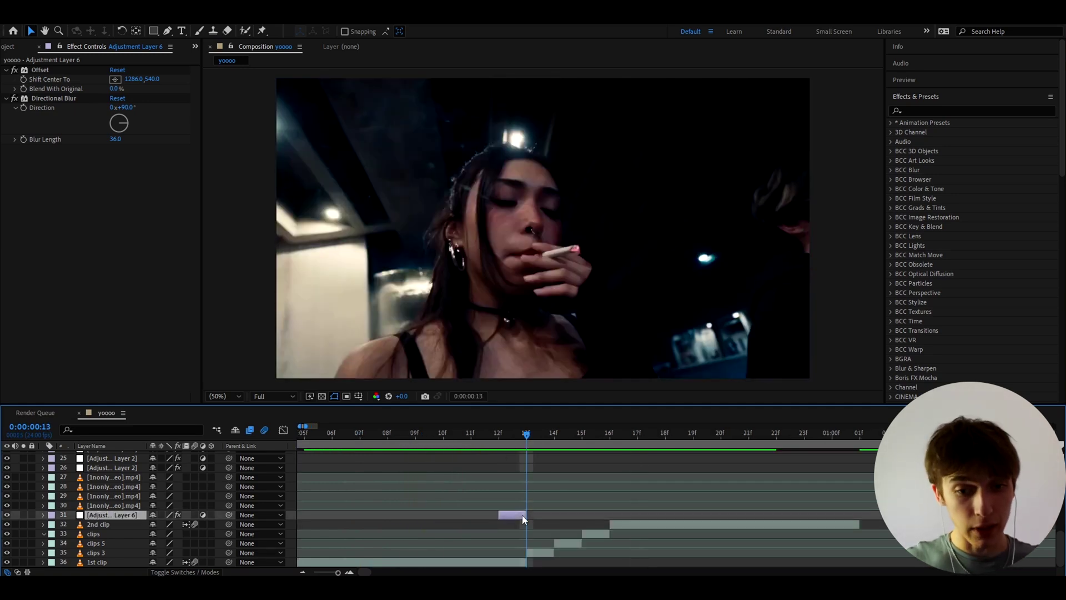
{"action": "key", "text": "ctrl+alt+y"}
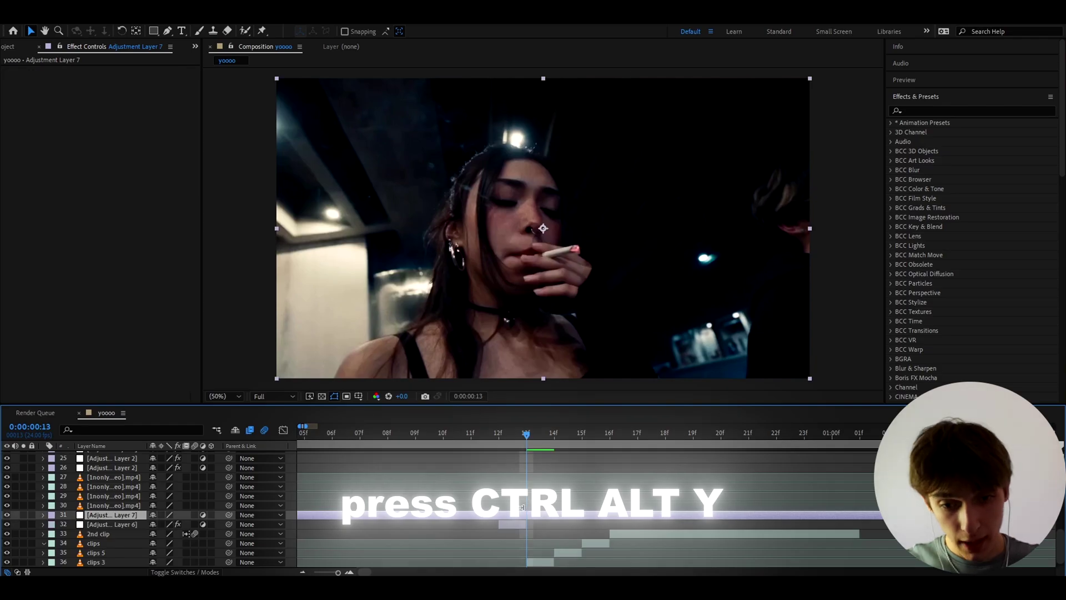
{"action": "left_click", "coordinate": [610, 439]}
{"action": "key", "text": "ctrl+shift+d"}
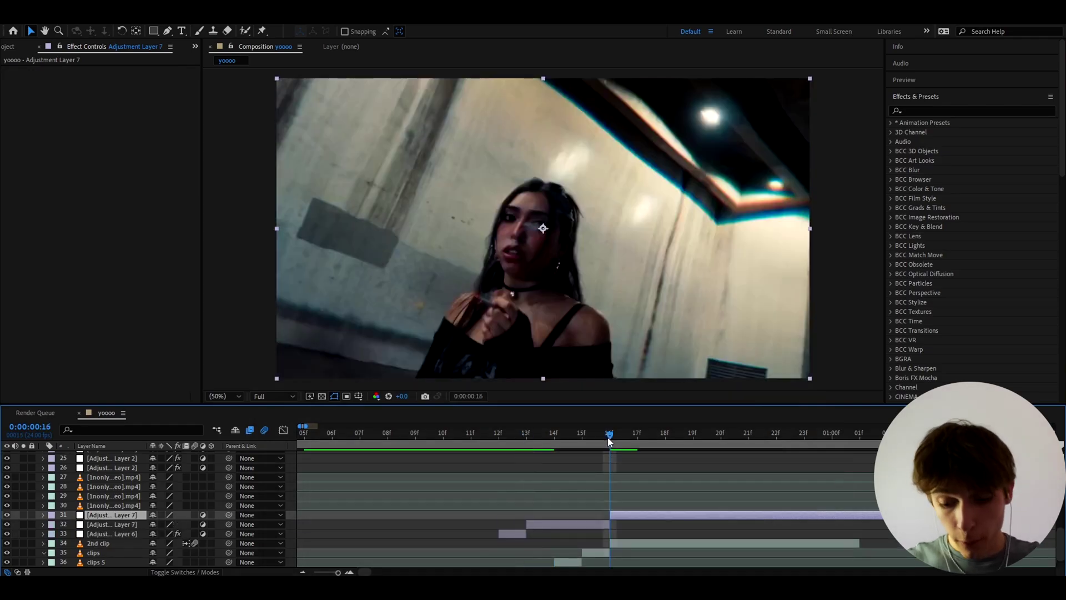
{"action": "key", "text": "Delete"}
{"action": "left_click_drag", "start_coordinate": [594, 440], "coordinate": [527, 440]}
- Apply Directional Blur to the three-frame adjustment layer with Direction -90° and Blur Length 91
{"action": "left_click", "coordinate": [548, 513]}
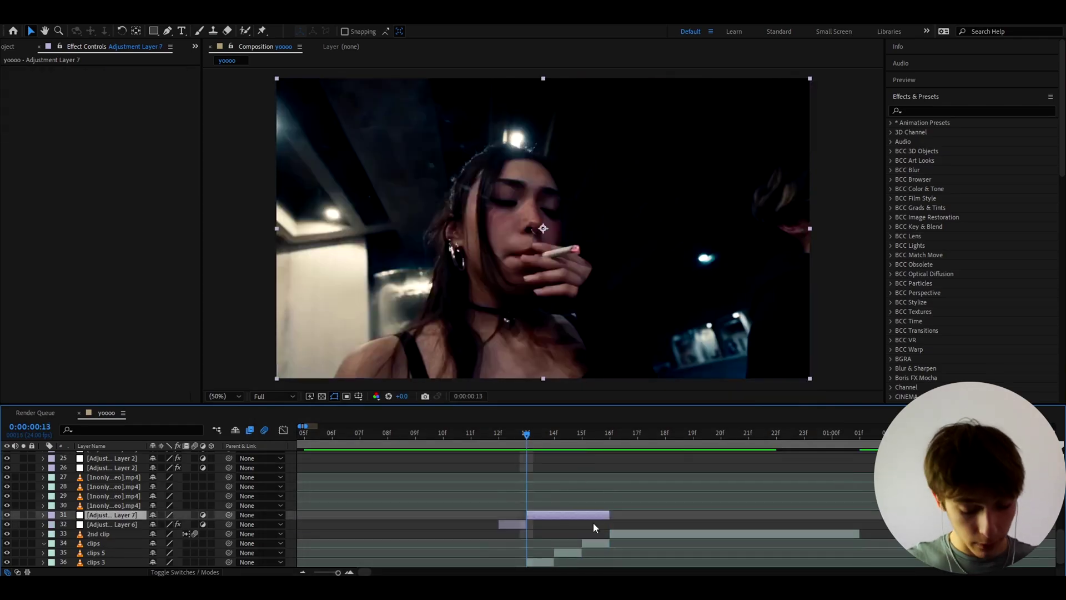
{"action": "key", "text": "ctrl+space"}
{"action": "type", "text": "dire"}
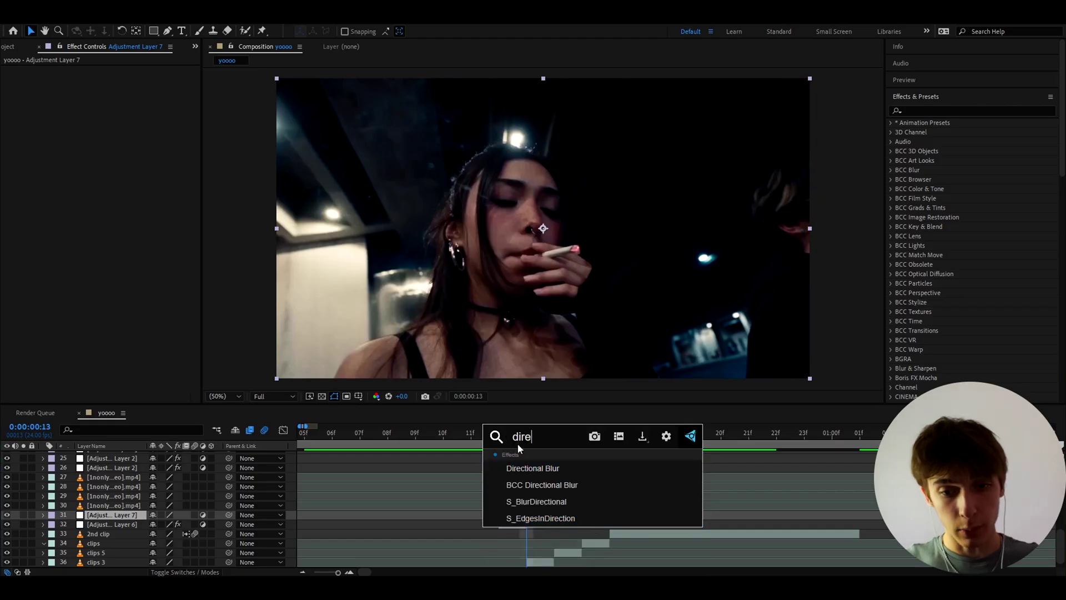
{"action": "left_click", "coordinate": [533, 469]}
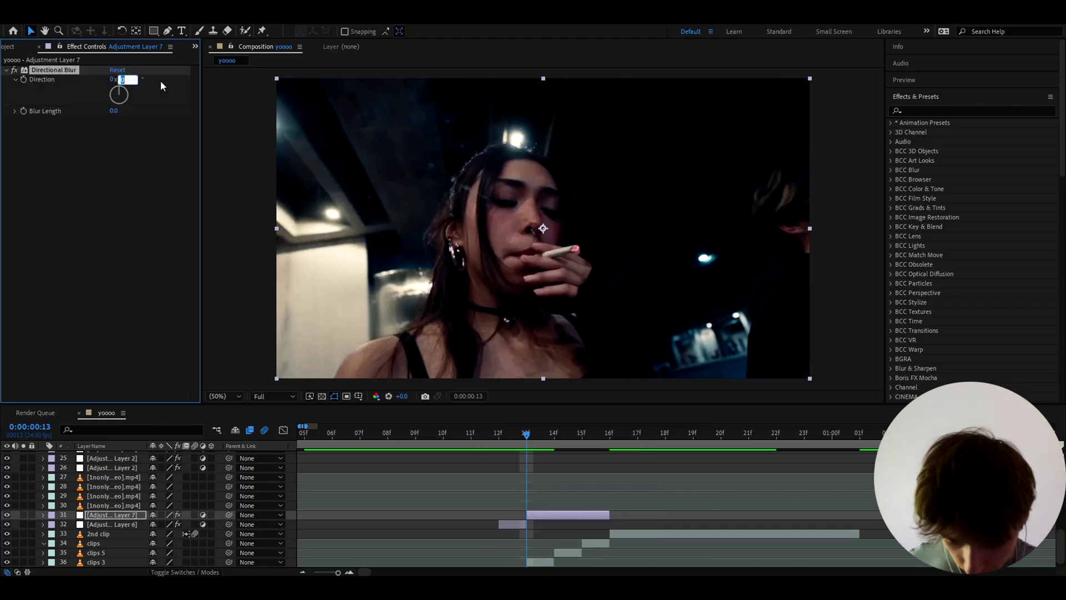
{"action": "type", "text": "-90"}
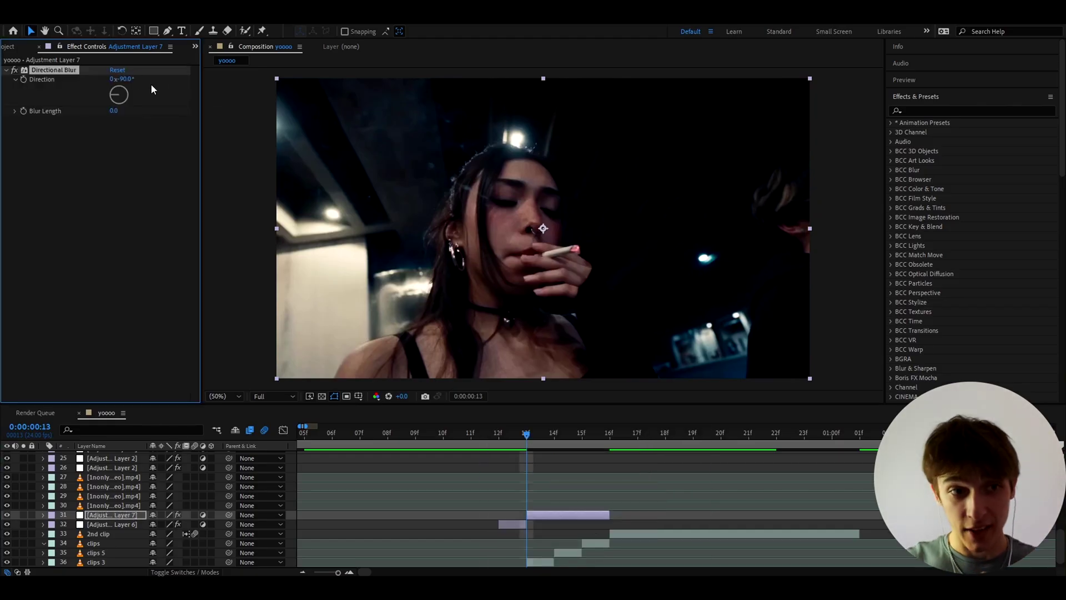
{"action": "left_click", "coordinate": [112, 111]}
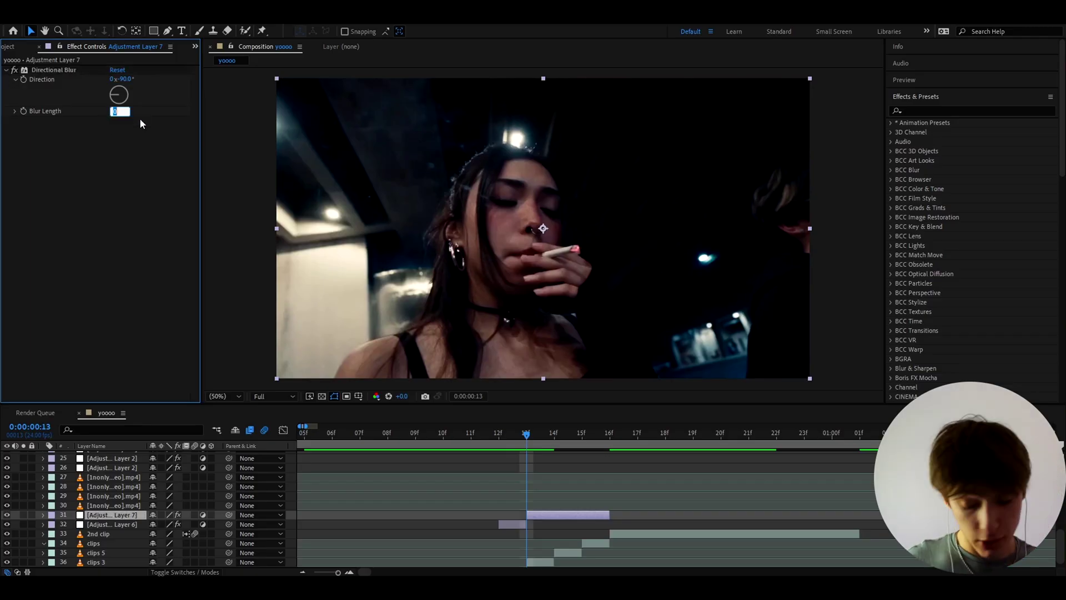
{"action": "type", "text": "91"}
{"action": "key", "text": "Return"}
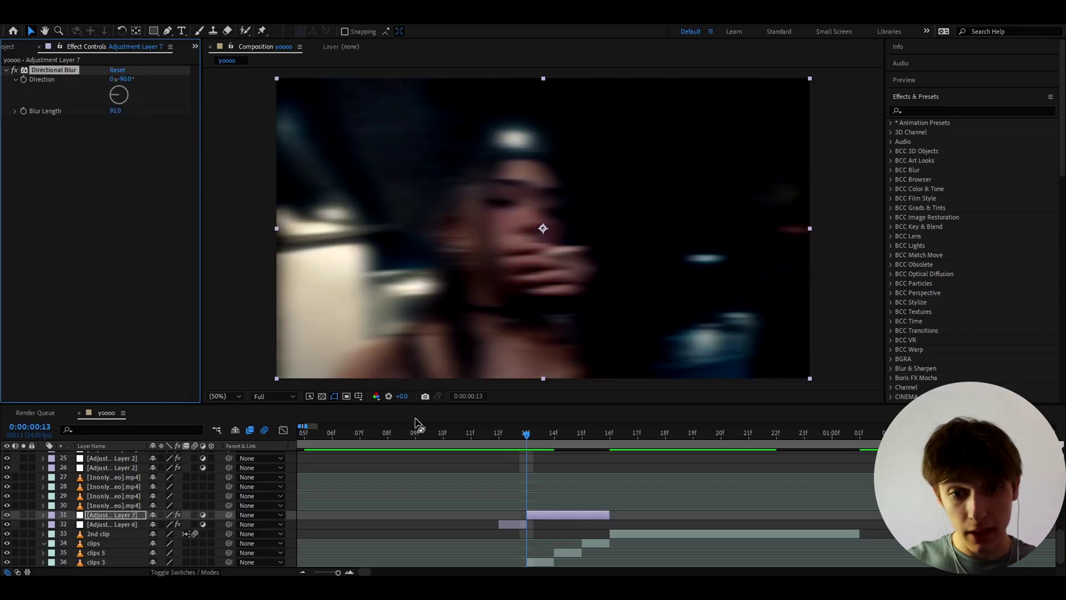
- Enable keyframes for Direction and Blur Length at frame 13 on Adjustment Layer 7's Directional Blur
{"action": "left_click", "coordinate": [511, 435]}
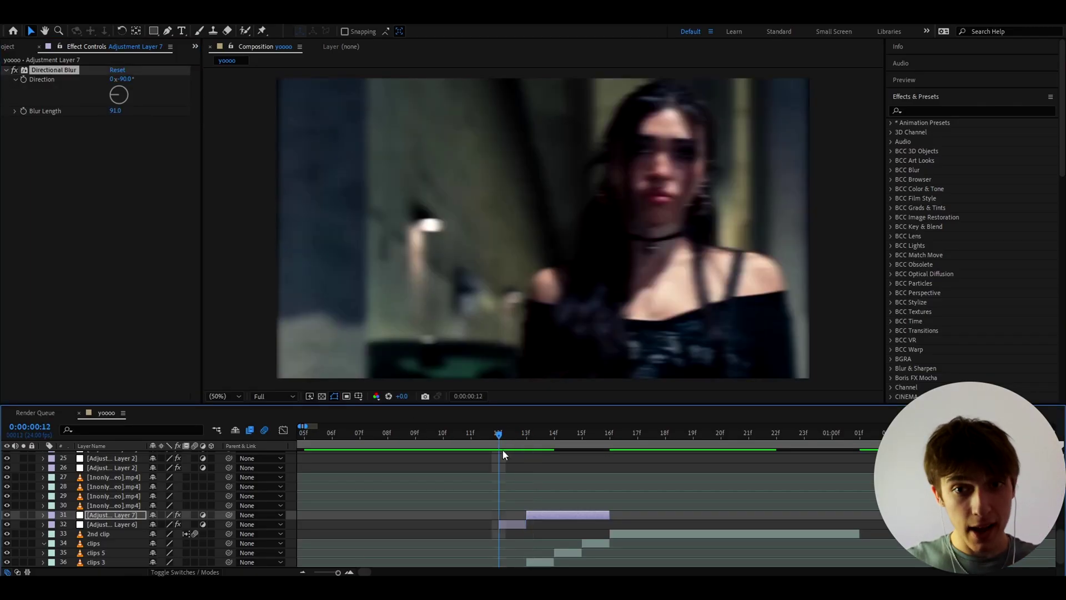
{"action": "left_click", "coordinate": [512, 525]}
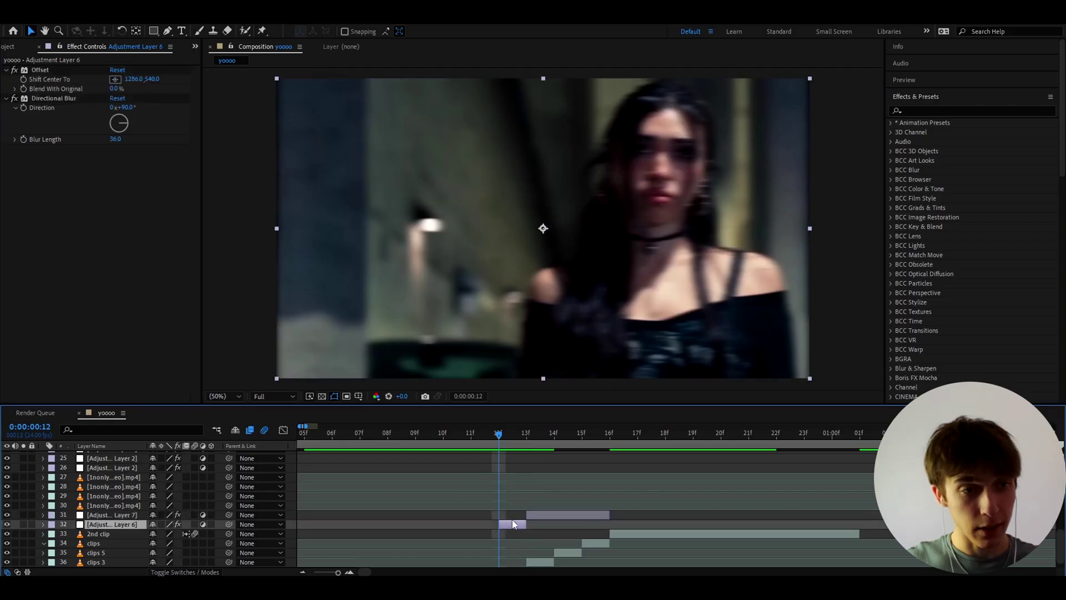
{"action": "key", "text": "Page_Down"}
{"action": "left_click", "coordinate": [534, 515]}
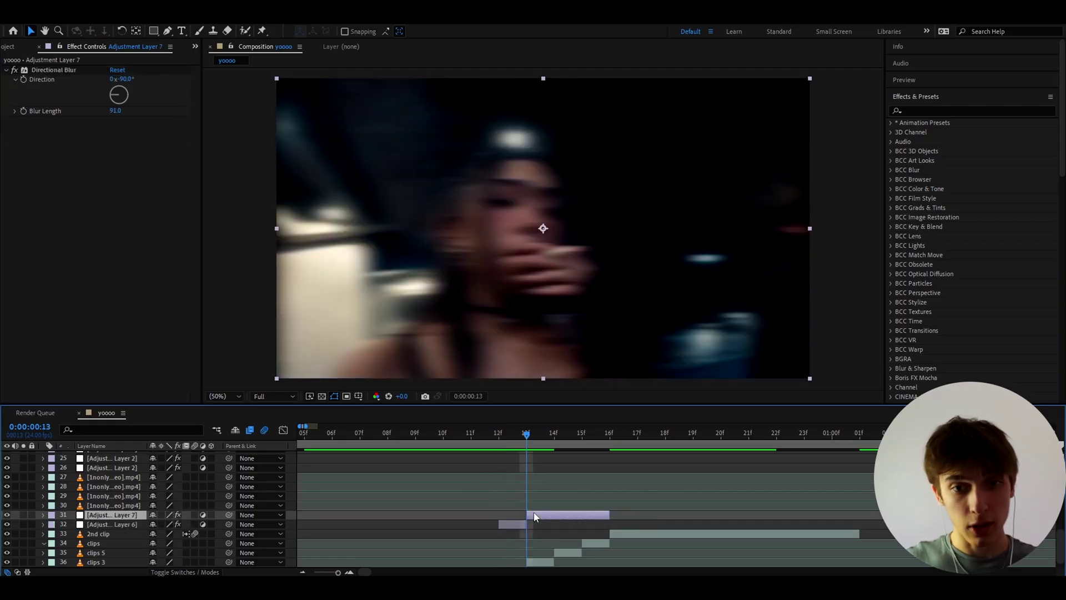
{"action": "left_click", "coordinate": [24, 79]}
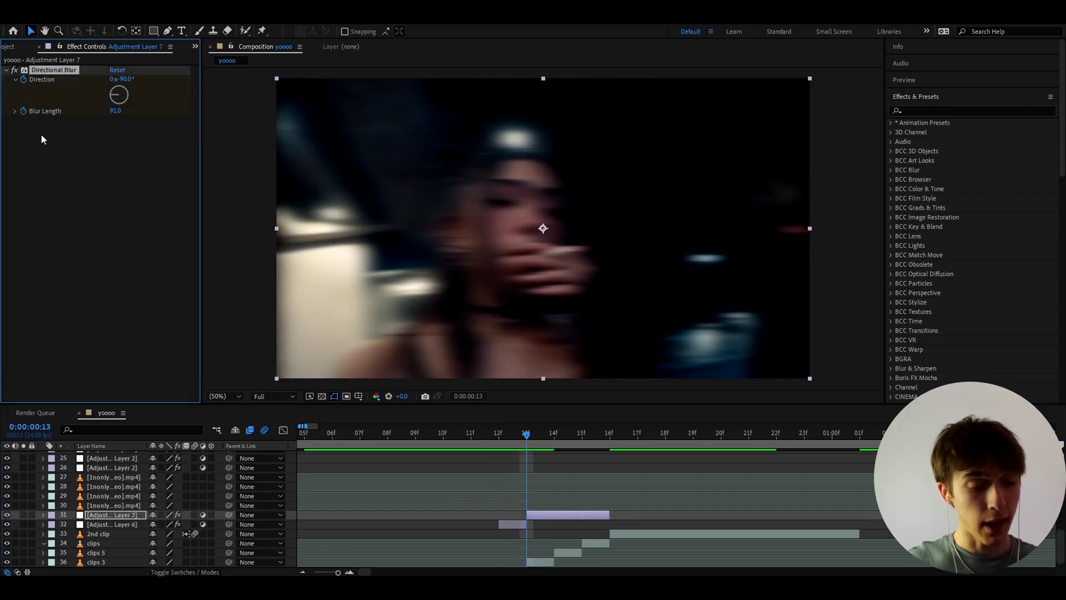
- Apply Minimax to Adjustment Layer 7 with Radius 64 and Direction set to Just Horizontal
{"action": "key", "text": "ctrl+space"}
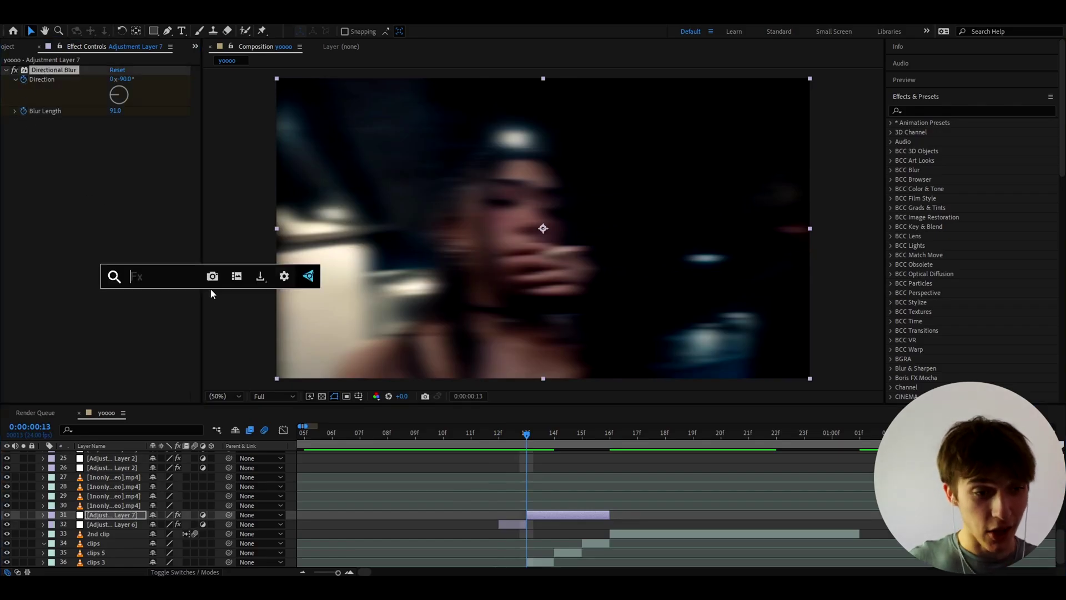
{"action": "type", "text": "minimax"}
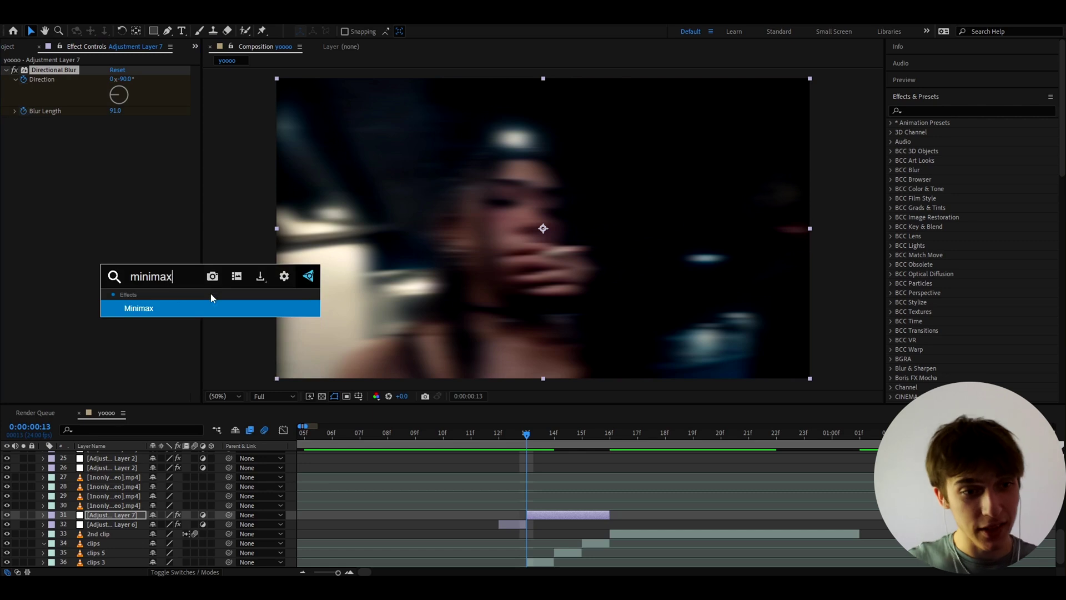
{"action": "left_click", "coordinate": [212, 307]}
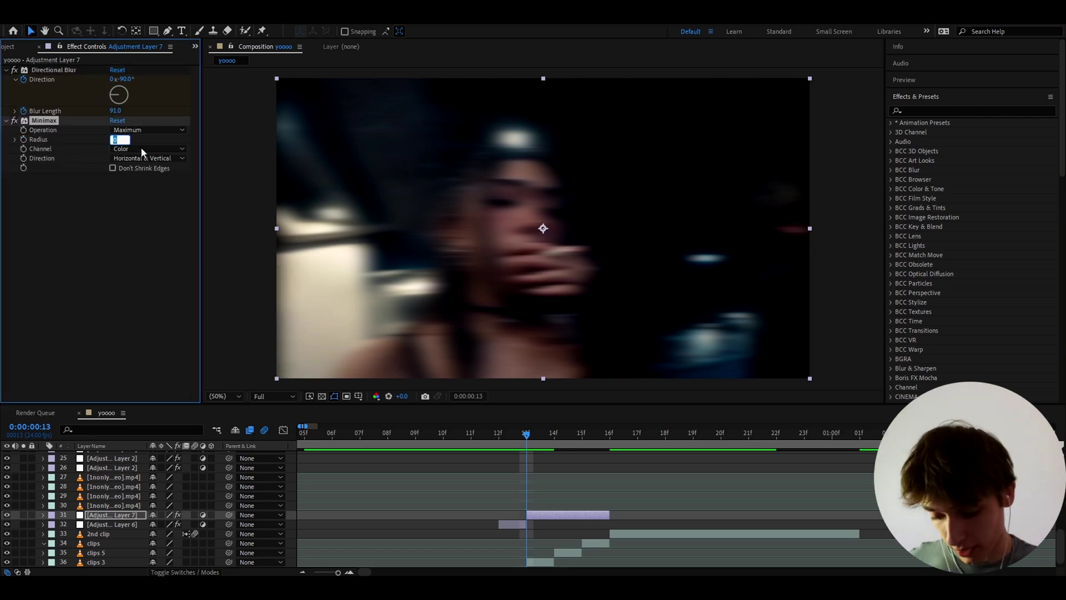
{"action": "key", "text": "Return"}
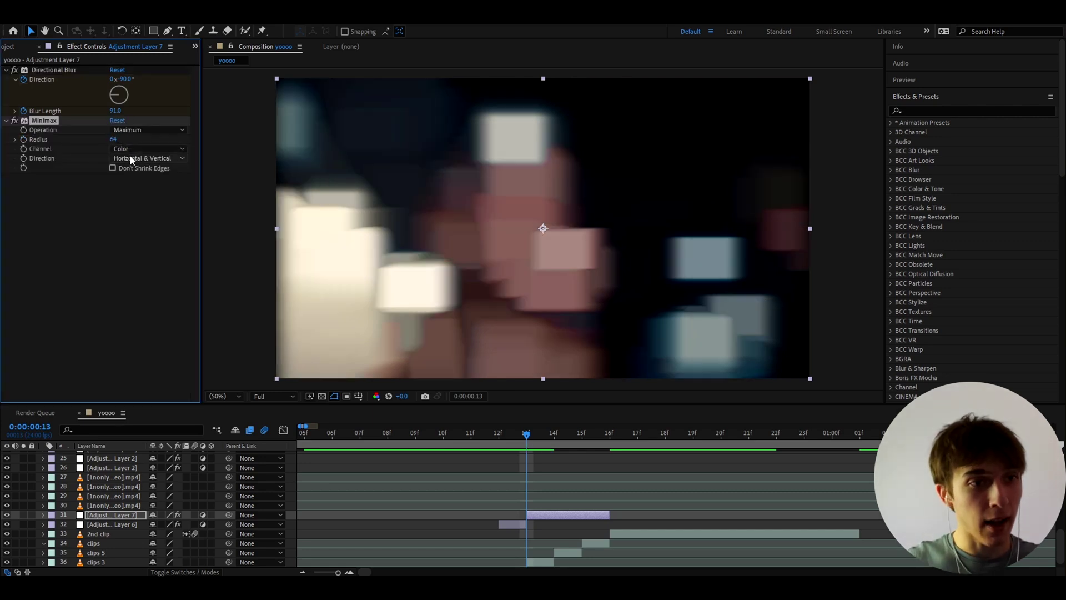
{"action": "left_click", "coordinate": [131, 160]}
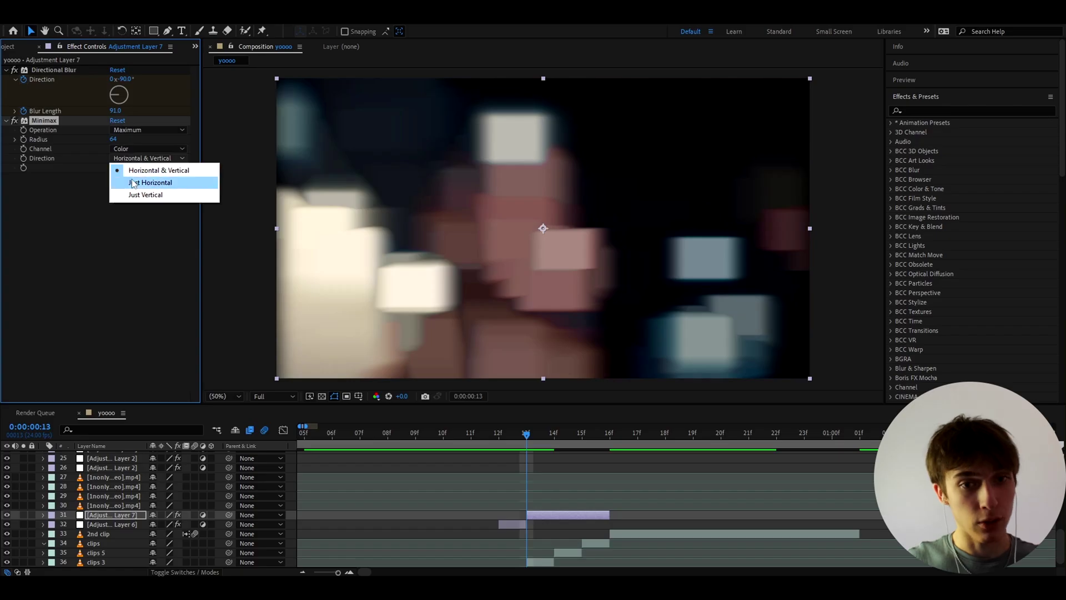
{"action": "left_click", "coordinate": [133, 184]}
{"action": "left_click", "coordinate": [525, 511]}
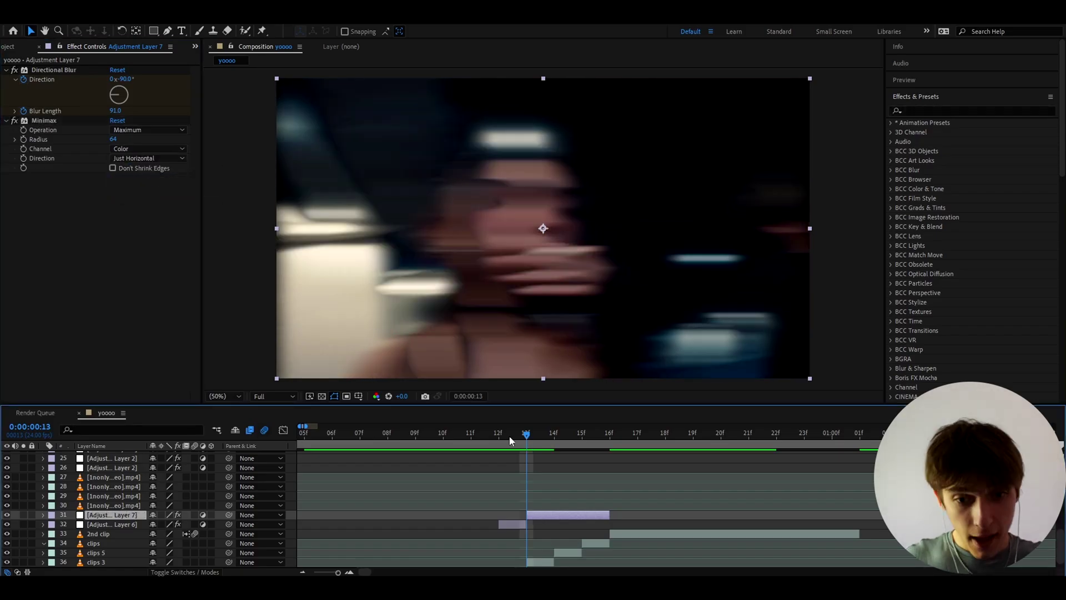
- At frame 14, keyframe the Directional Blur with Direction 90° and Blur Length 50
{"action": "left_click", "coordinate": [552, 438]}
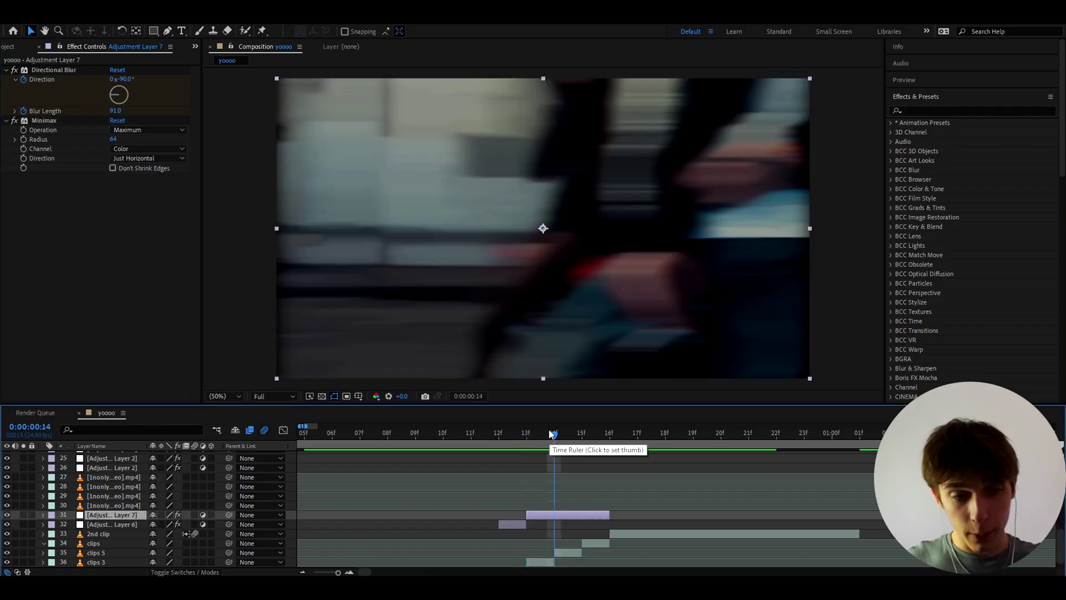
{"action": "left_click", "coordinate": [123, 79]}
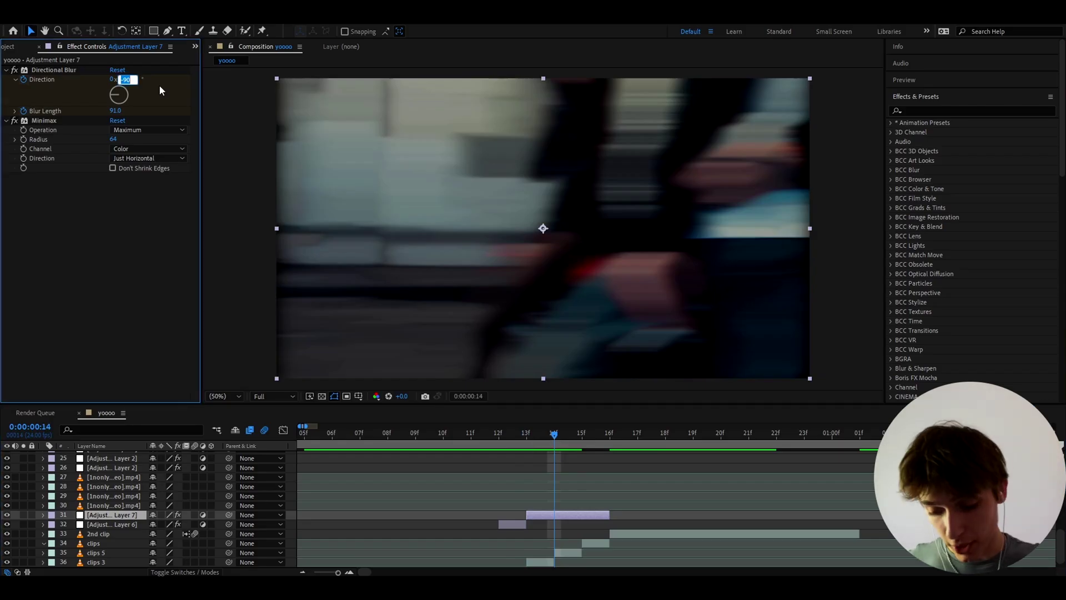
{"action": "key", "text": "BackSpace"}
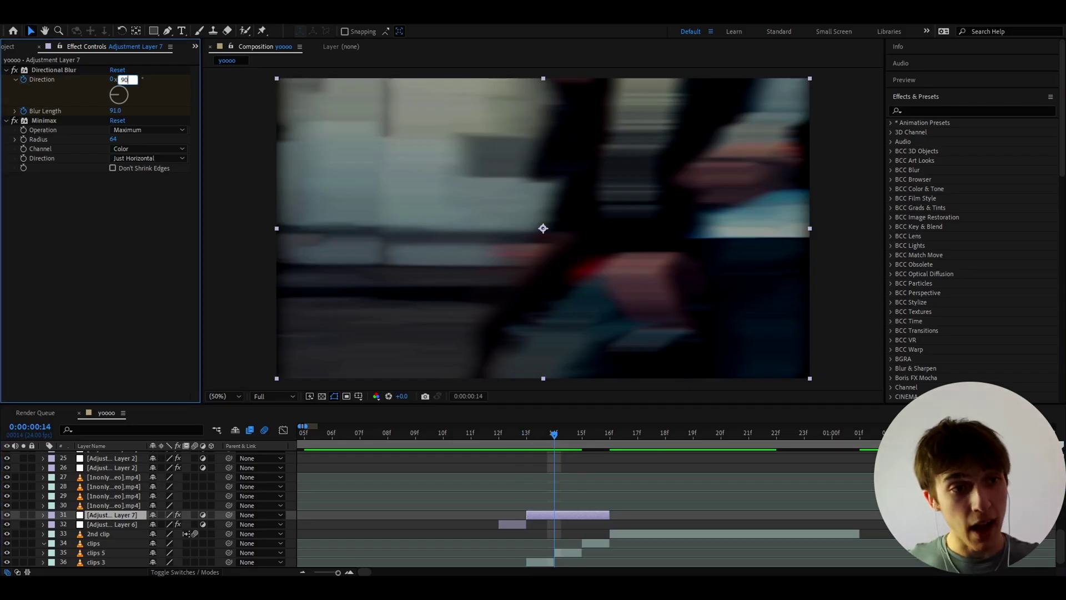
{"action": "key", "text": "Return"}
{"action": "left_click", "coordinate": [115, 111]}
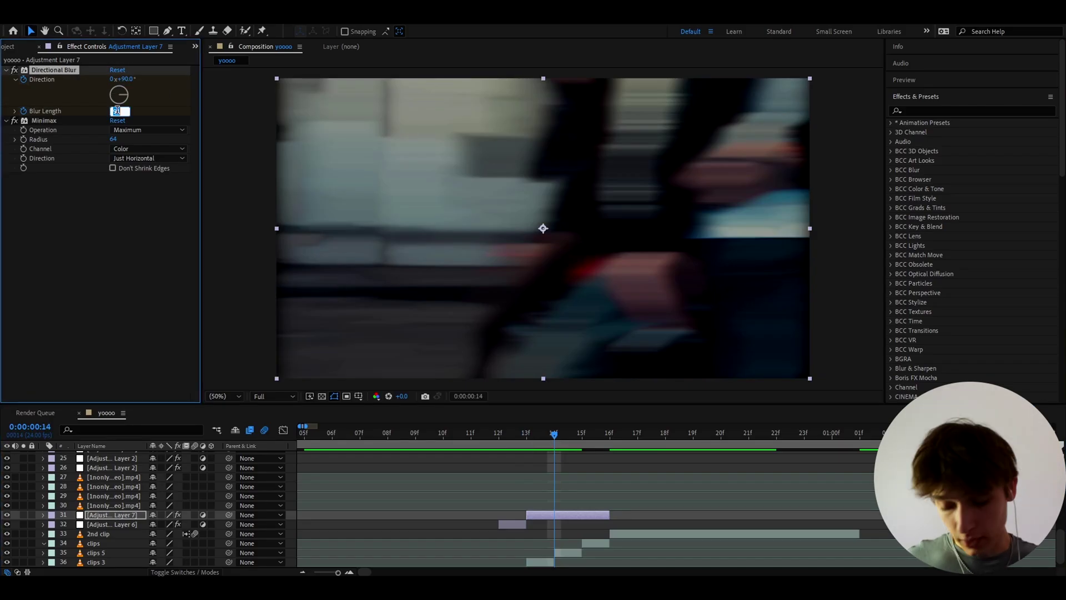
{"action": "key", "text": "Return"}
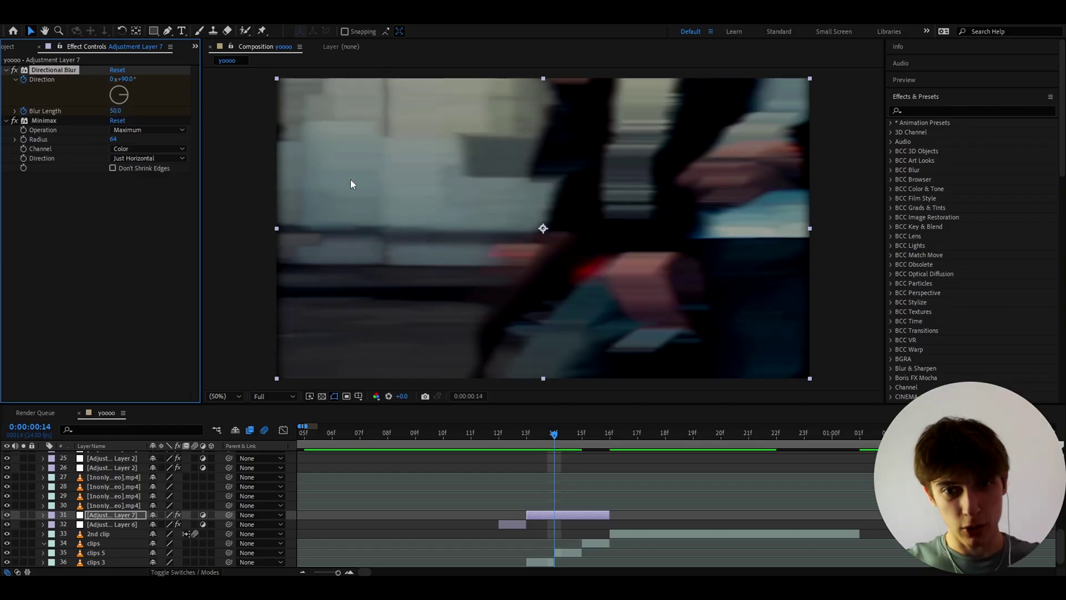
- At frame 15, keyframe the Directional Blur with Direction -90° and Blur Length 20
{"action": "left_click", "coordinate": [577, 437]}
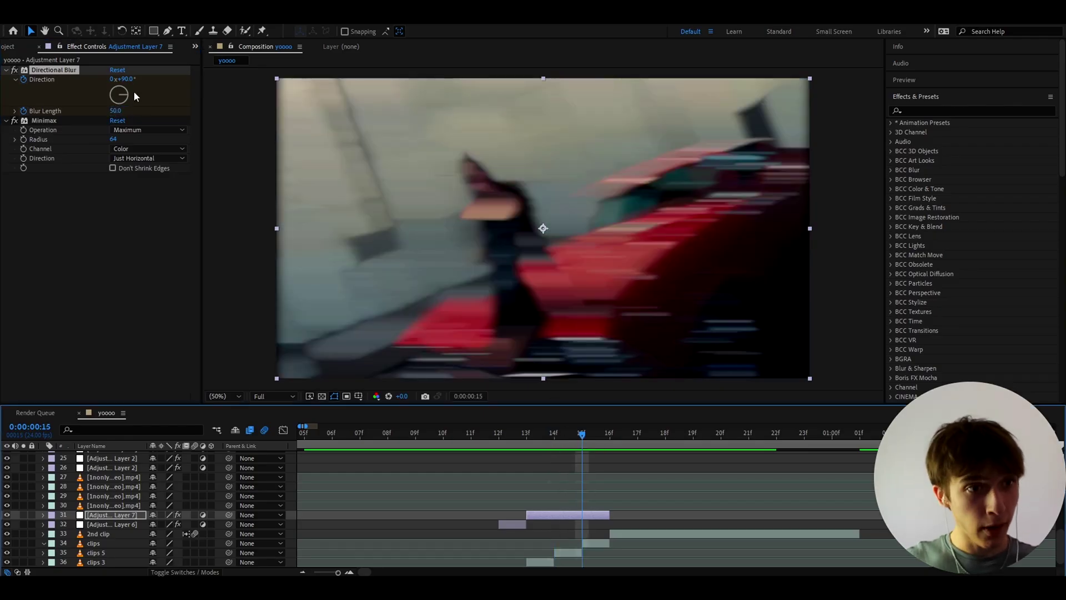
{"action": "left_click", "coordinate": [124, 79]}
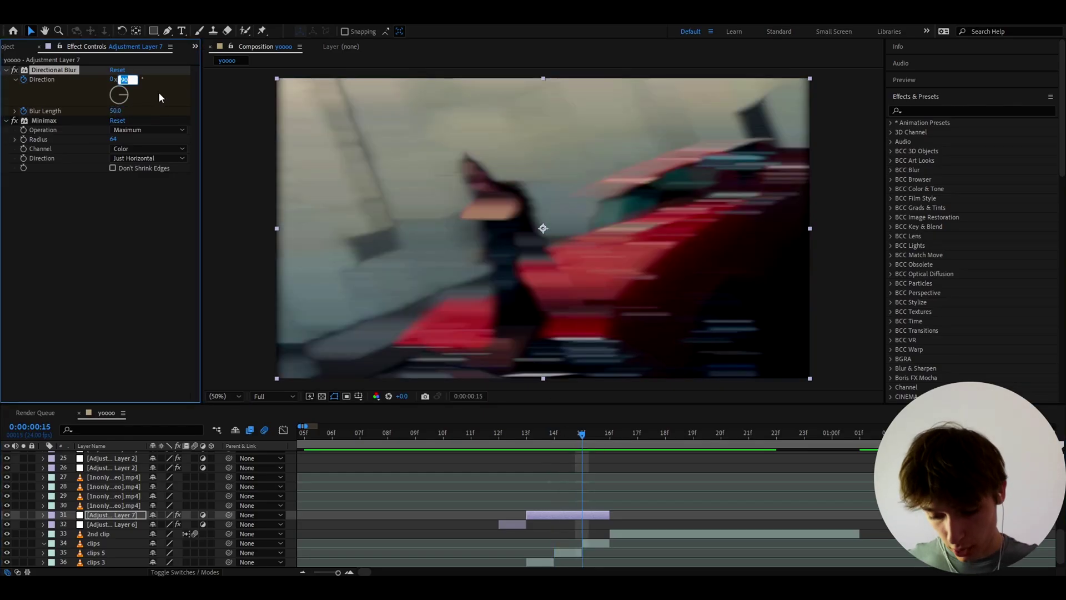
{"action": "type", "text": "-90"}
{"action": "key", "text": "Return"}
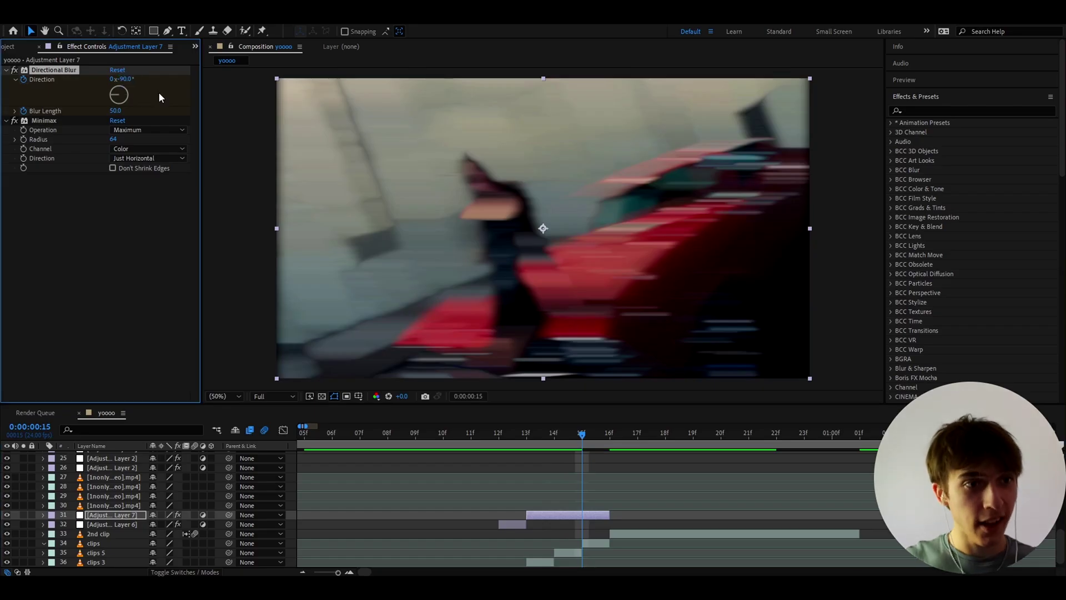
{"action": "left_click", "coordinate": [115, 110]}
{"action": "type", "text": "20"}
{"action": "key", "text": "Return"}
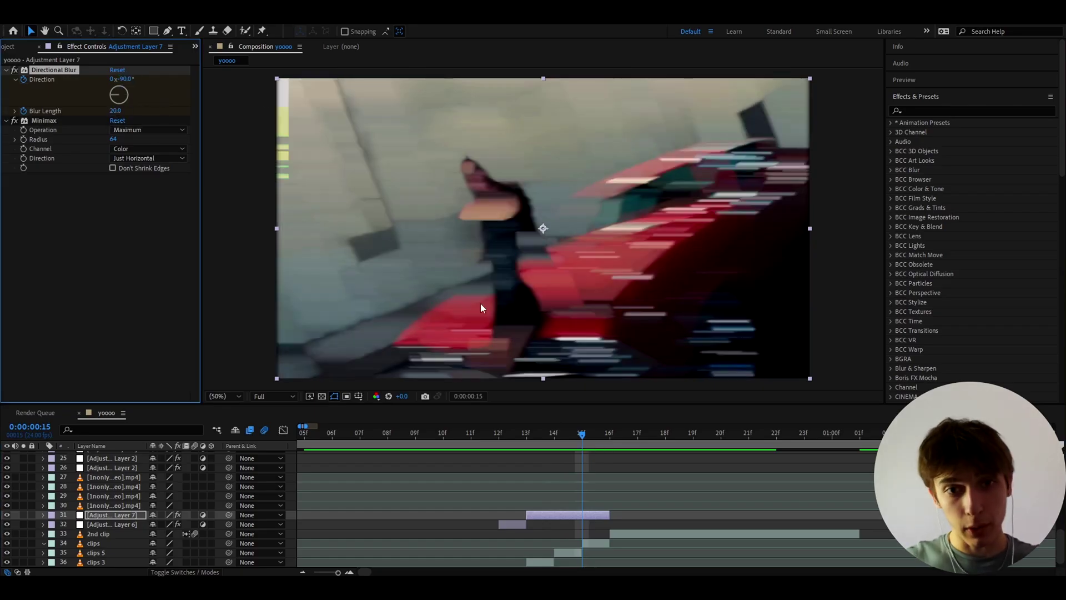
- Duplicate the one-frame Adjustment Layer 6 and move the copy to frame 16, at the start of the 2nd clip
{"action": "left_click_drag", "start_coordinate": [582, 436], "coordinate": [616, 440]}
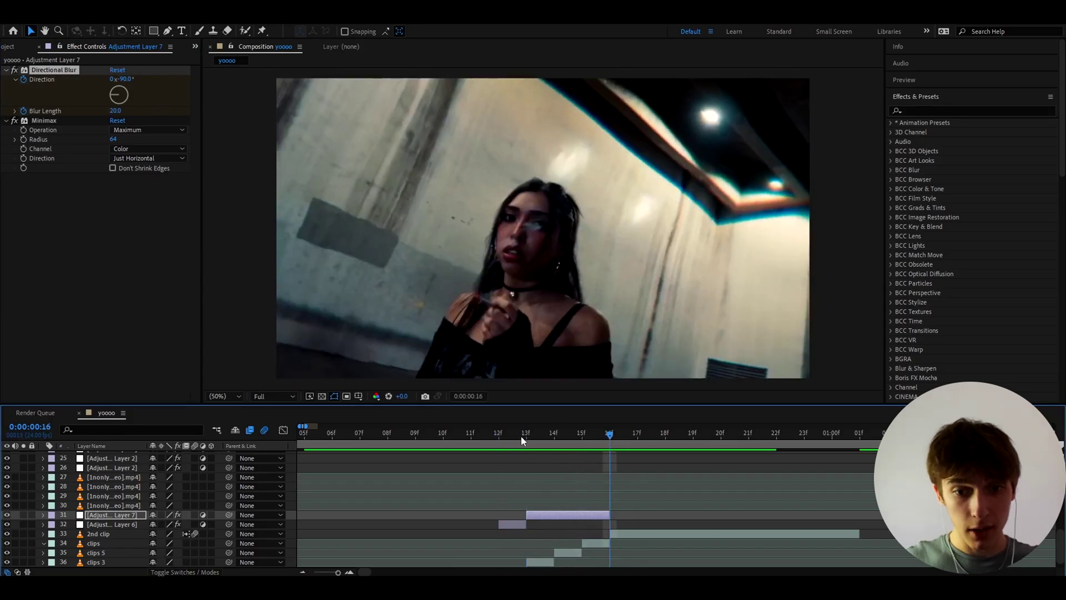
{"action": "left_click", "coordinate": [521, 435]}
{"action": "left_click", "coordinate": [505, 522]}
{"action": "left_click", "coordinate": [509, 441]}
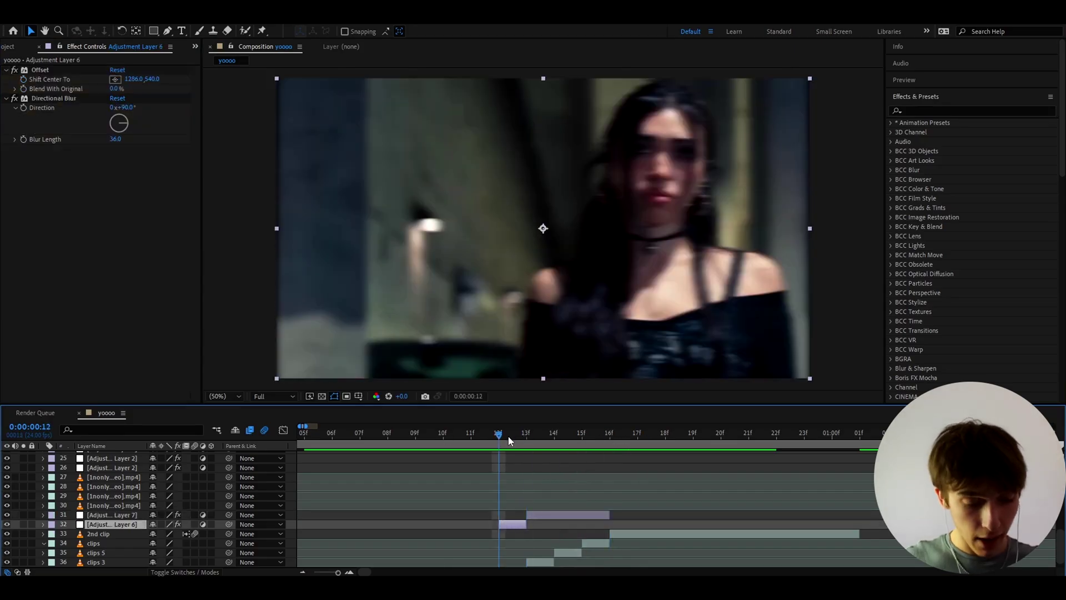
{"action": "key", "text": "ctrl+d"}
{"action": "left_click_drag", "start_coordinate": [511, 524], "coordinate": [622, 524]}
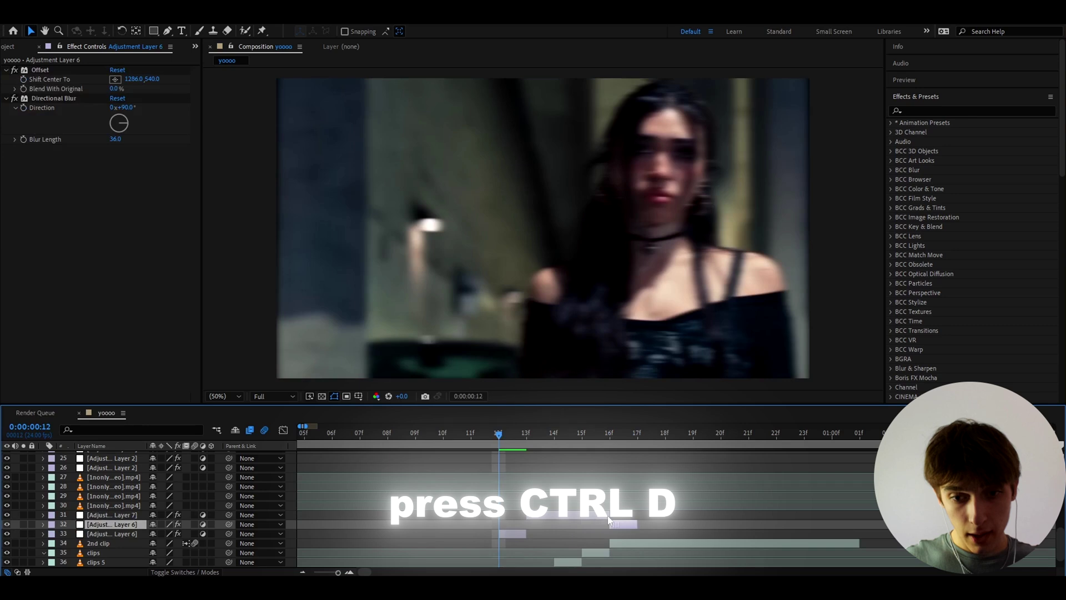
- On the copy at frame 16, set Blur Length to 53.1 and the Offset's Shift Center To to 770, 540
{"action": "left_click", "coordinate": [611, 438]}
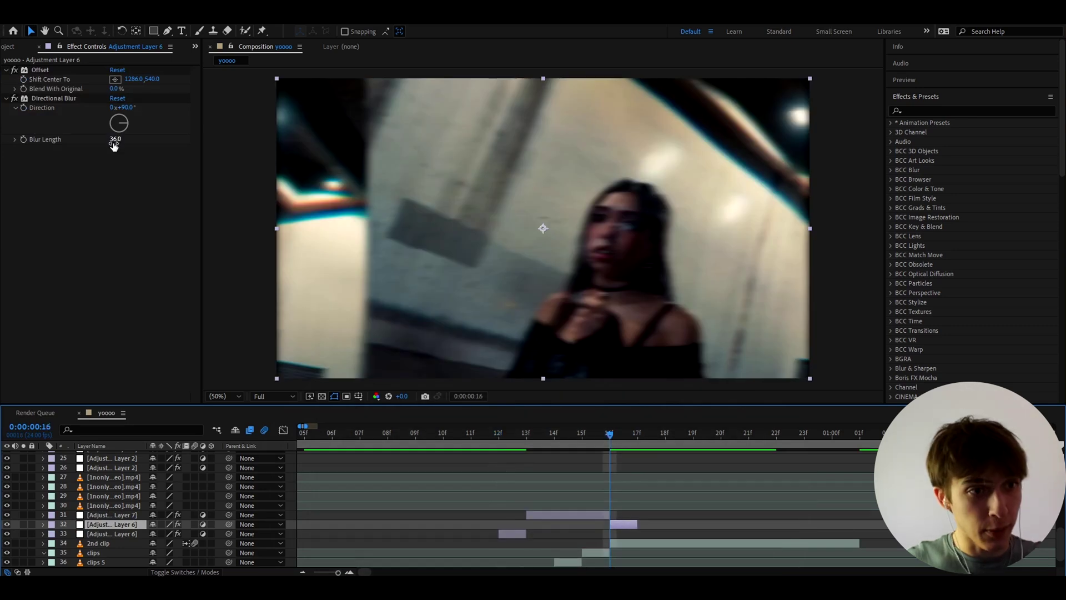
{"action": "left_click_drag", "start_coordinate": [113, 143], "coordinate": [195, 131]}
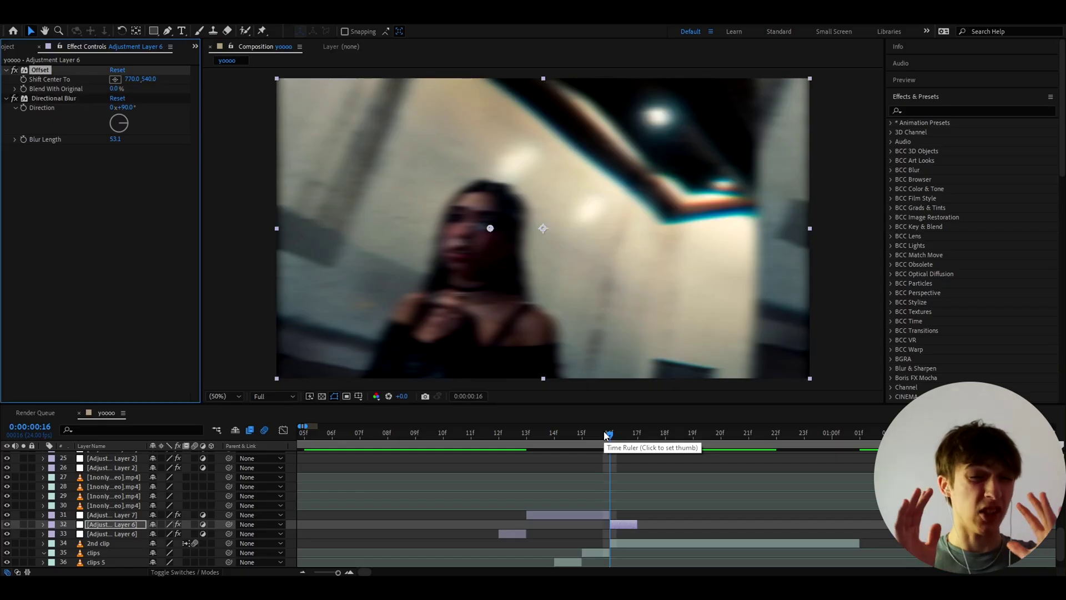
- Scrub back through the transition to frame 11 to review the frames between the 1st and 2nd clips
{"action": "left_click", "coordinate": [500, 435]}
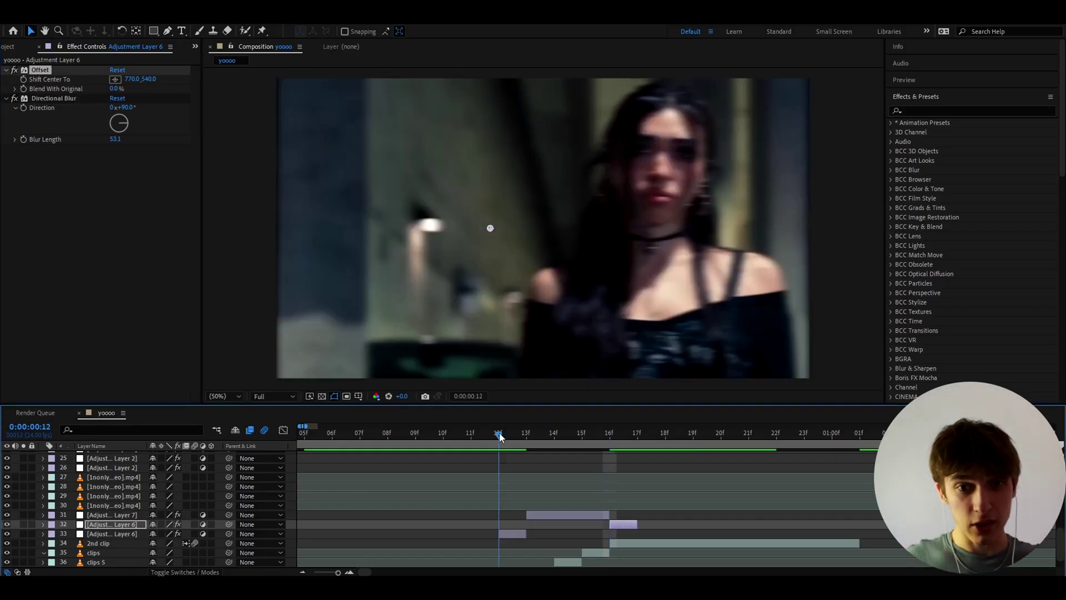
{"action": "left_click_drag", "start_coordinate": [588, 435], "coordinate": [472, 472]}
{"action": "scroll", "coordinate": [481, 502], "scroll_direction": "down", "scroll_amount": 1}
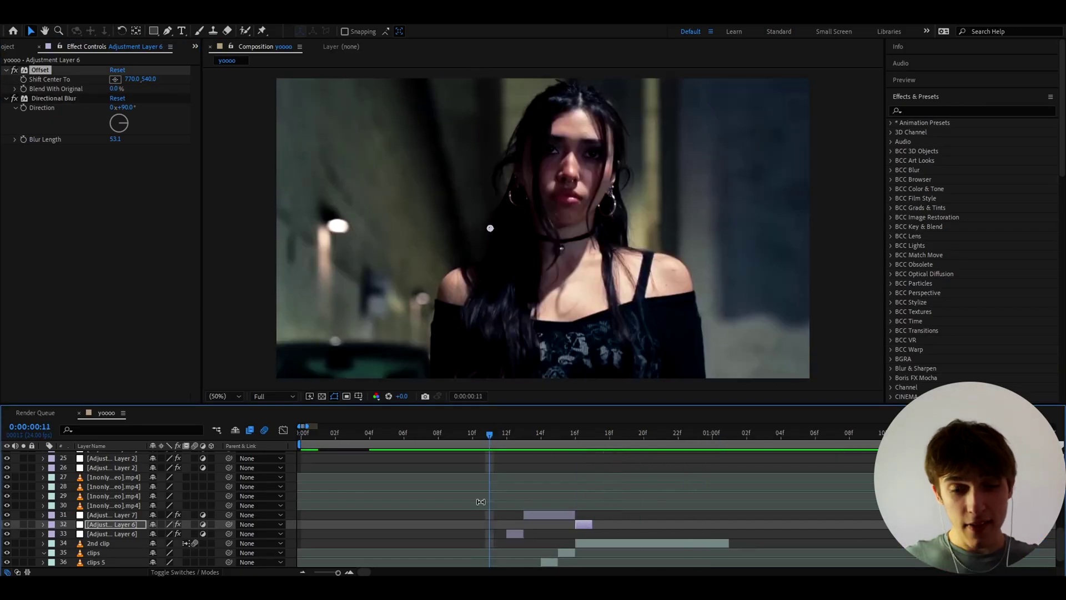
- Add a new adjustment layer directly above Adjustment Layer 7, spanning frame 0 to frame 16
{"action": "scroll", "coordinate": [489, 501], "scroll_direction": "down", "scroll_amount": 1}
{"action": "left_click_drag", "start_coordinate": [489, 435], "coordinate": [504, 437]}
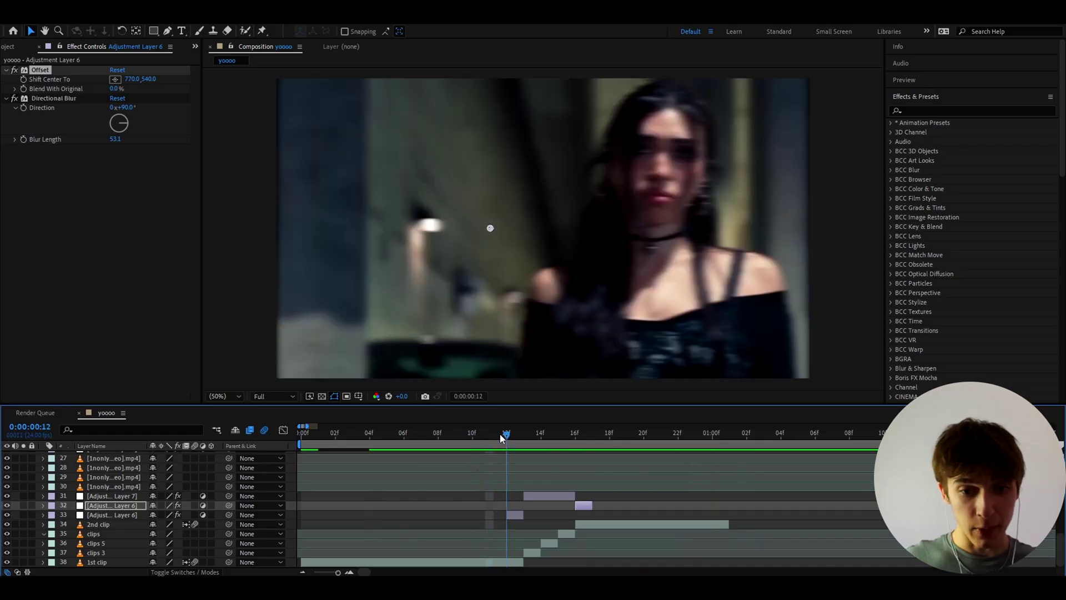
{"action": "scroll", "coordinate": [502, 497], "scroll_direction": "down", "scroll_amount": 2}
{"action": "left_click", "coordinate": [435, 497]}
{"action": "scroll", "coordinate": [299, 500], "scroll_direction": "up", "scroll_amount": 2}
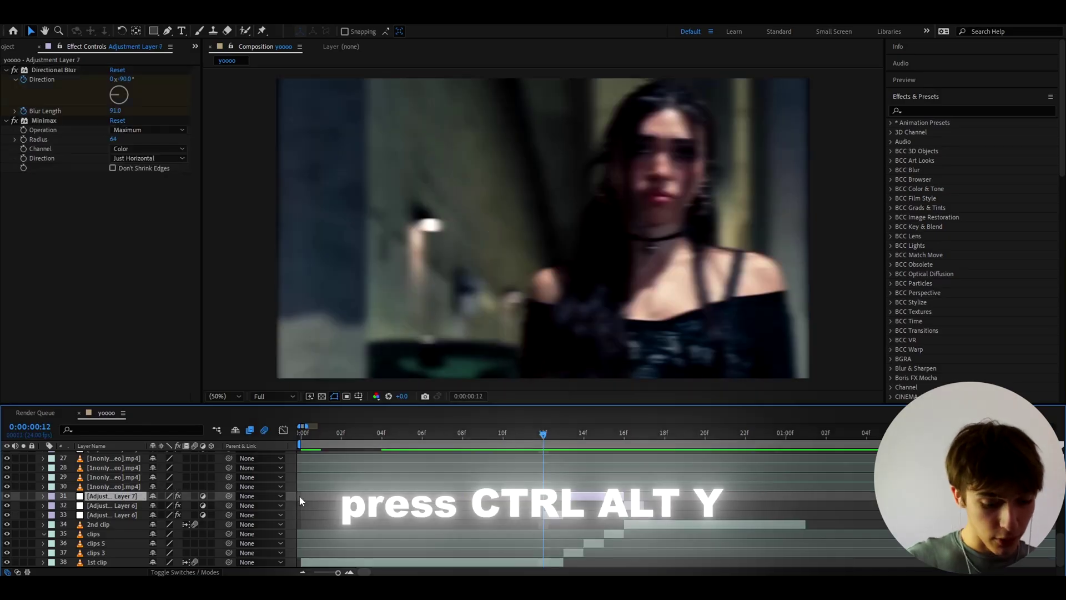
{"action": "key", "text": "ctrl+alt+y"}
{"action": "key", "text": "Home"}
- Apply the Transform effect to the new adjustment layer and keyframe its Scale from 123 at frame 0 to 100 at frame 16
{"action": "key", "text": "ctrl+space"}
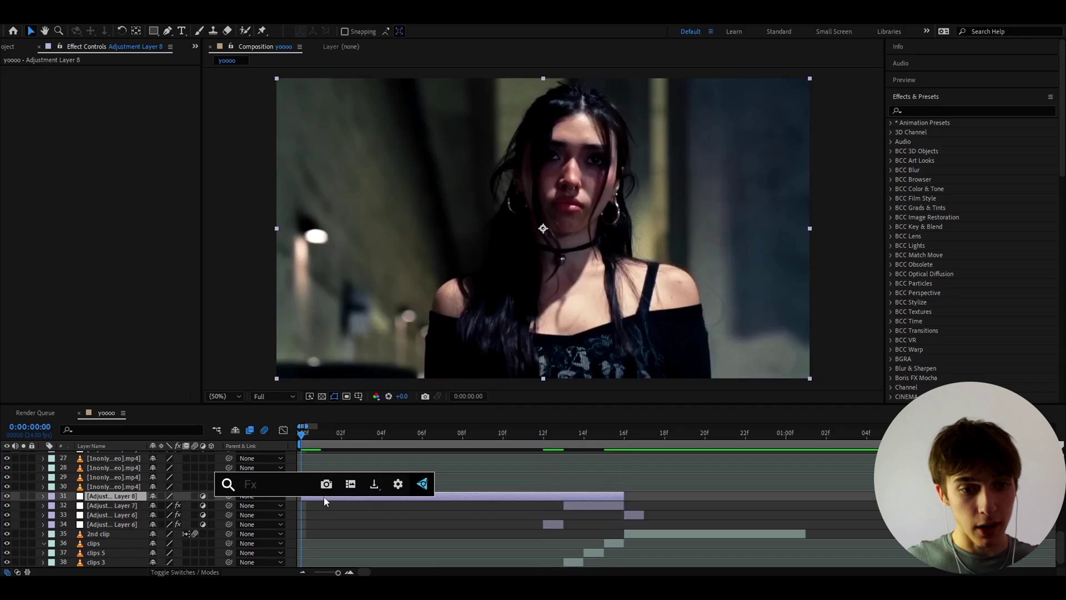
{"action": "type", "text": "tr"}
{"action": "left_click", "coordinate": [264, 467]}
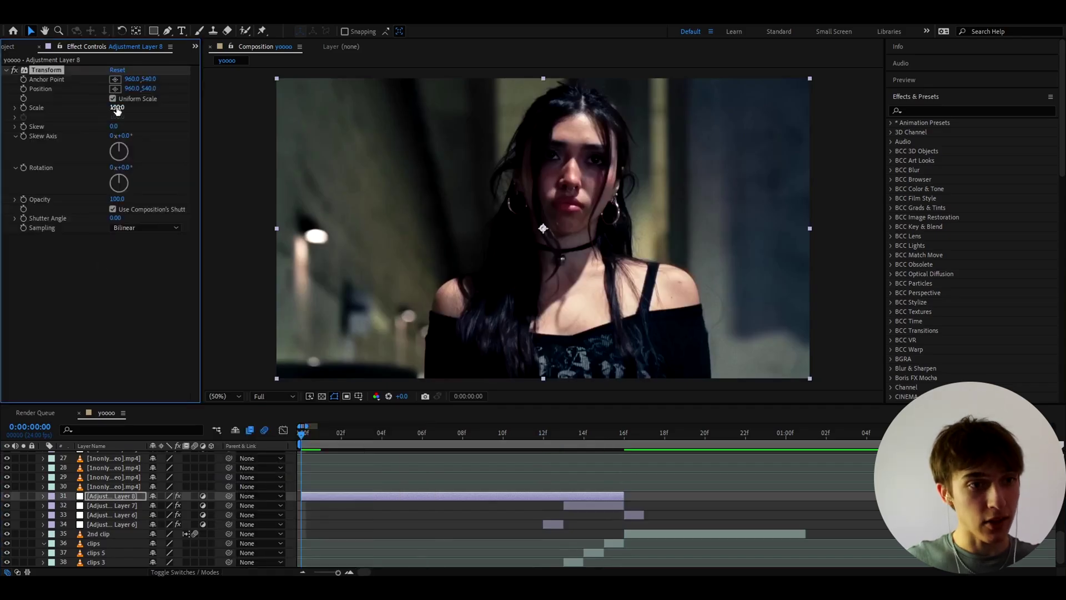
{"action": "left_click_drag", "start_coordinate": [117, 110], "coordinate": [130, 110]}
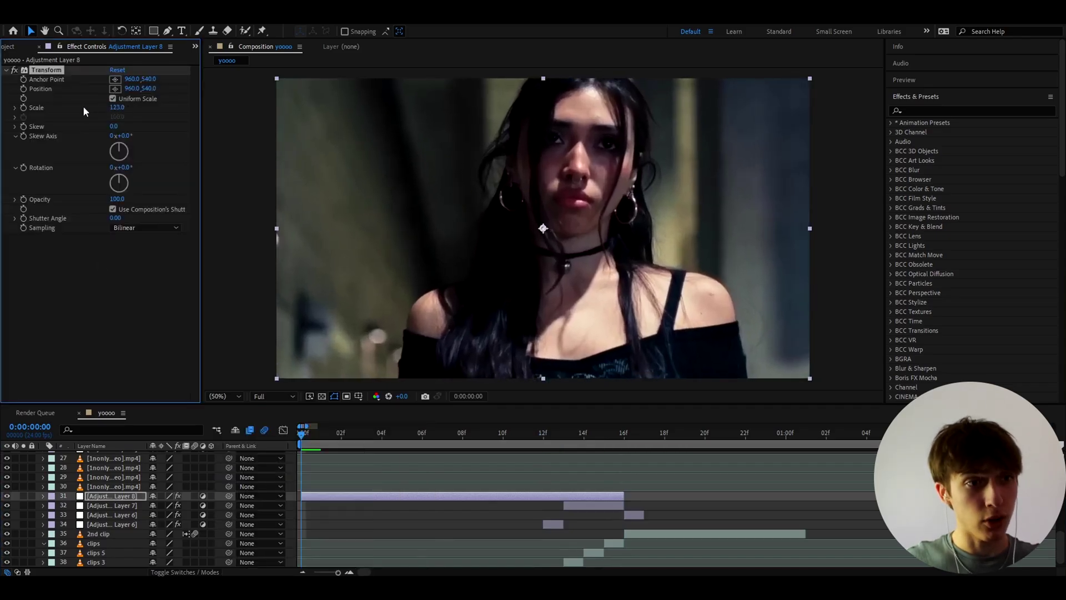
{"action": "left_click", "coordinate": [623, 439]}
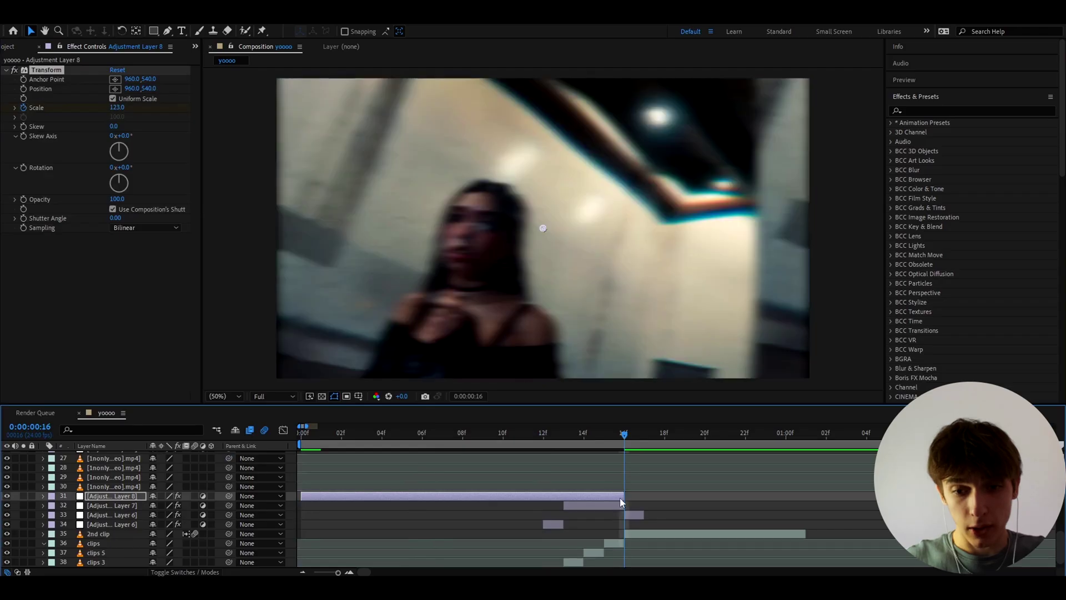
{"action": "left_click", "coordinate": [117, 108]}
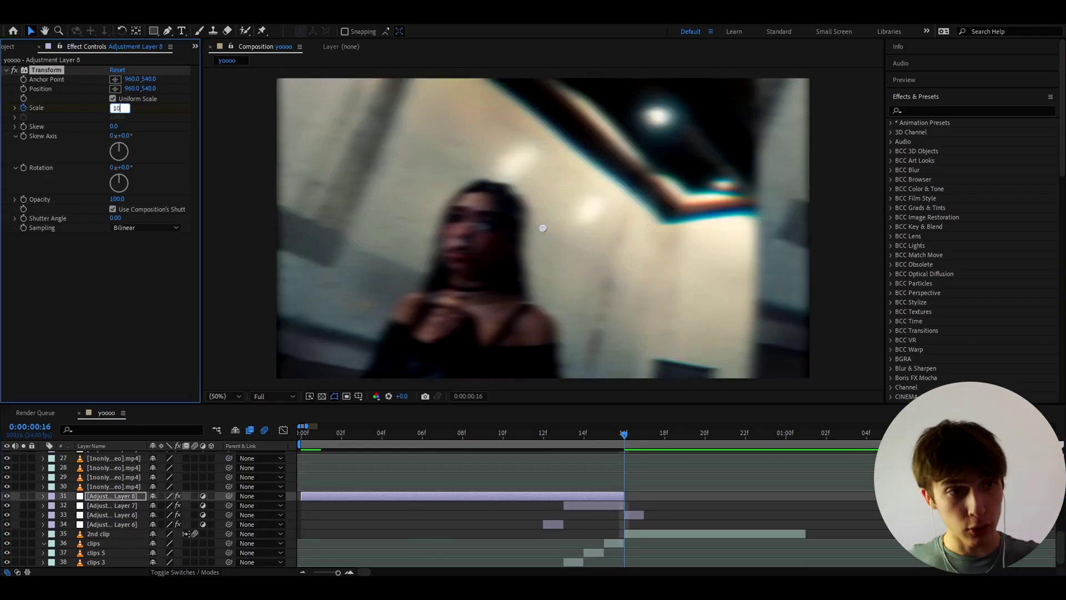
{"action": "left_click", "coordinate": [631, 510]}
- Easy Ease both Scale keyframes and bend the value curve so it drops steeply at frame 0 and flattens towards frame 16
{"action": "key", "text": "u"}
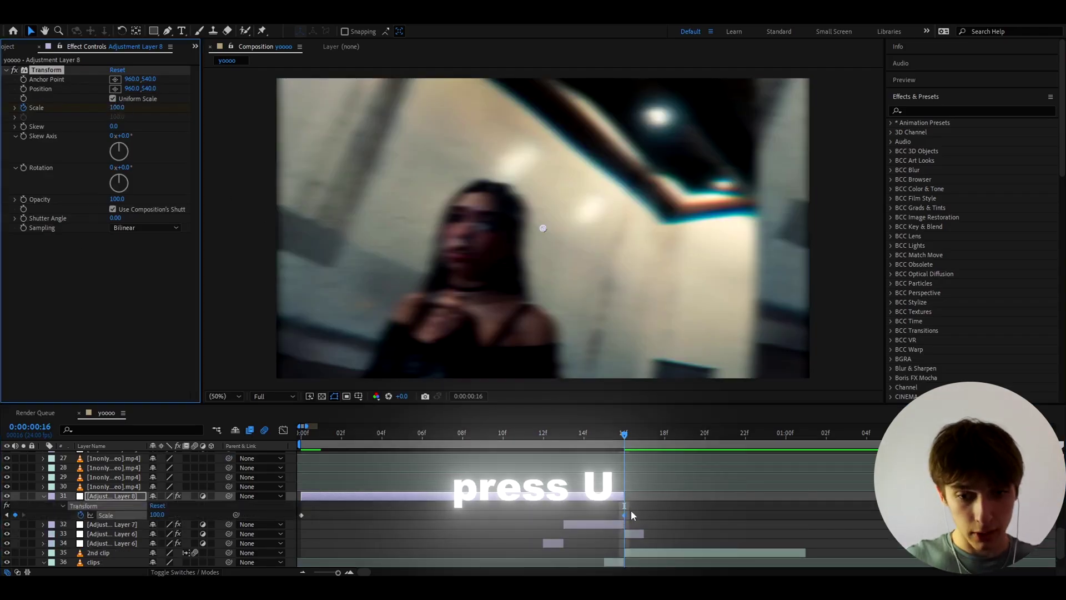
{"action": "left_click_drag", "start_coordinate": [282, 510], "coordinate": [280, 511]}
{"action": "key", "text": "F9"}
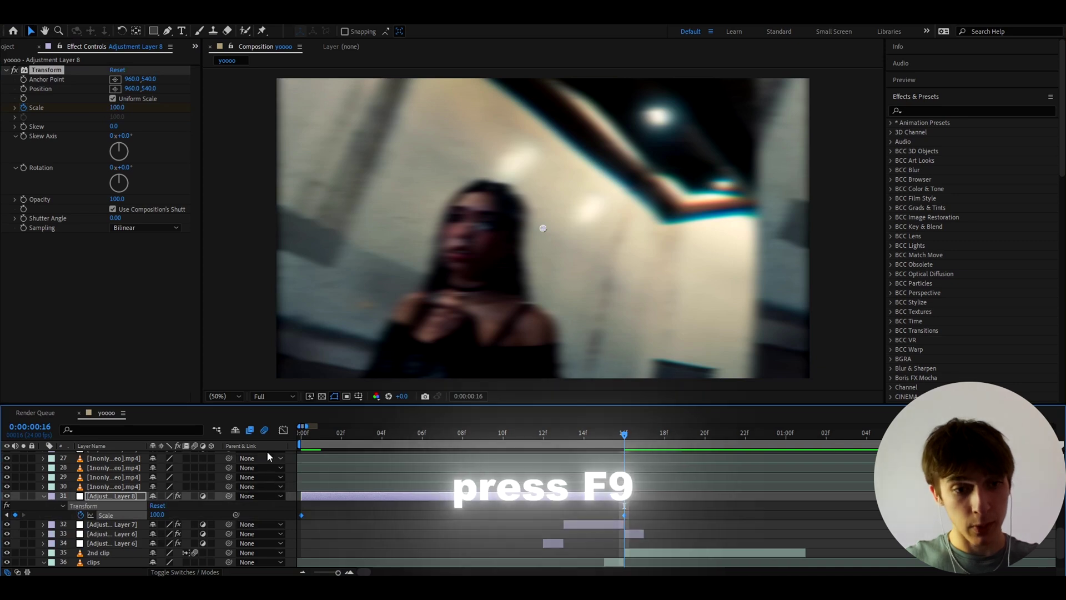
{"action": "left_click", "coordinate": [284, 431]}
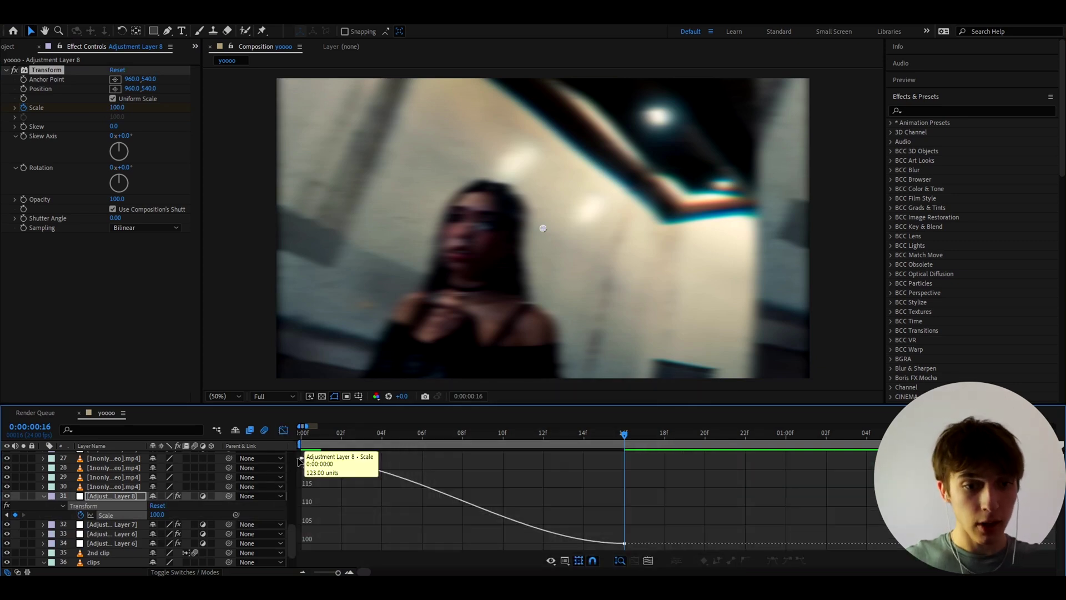
{"action": "left_click_drag", "start_coordinate": [408, 460], "coordinate": [304, 537]}
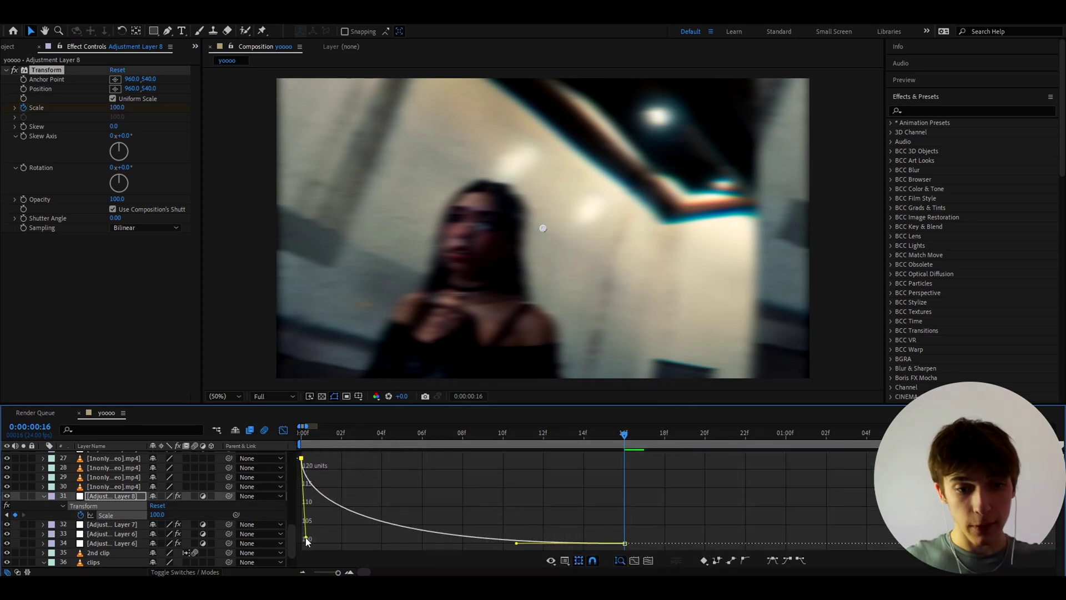
{"action": "left_click_drag", "start_coordinate": [517, 543], "coordinate": [305, 551]}
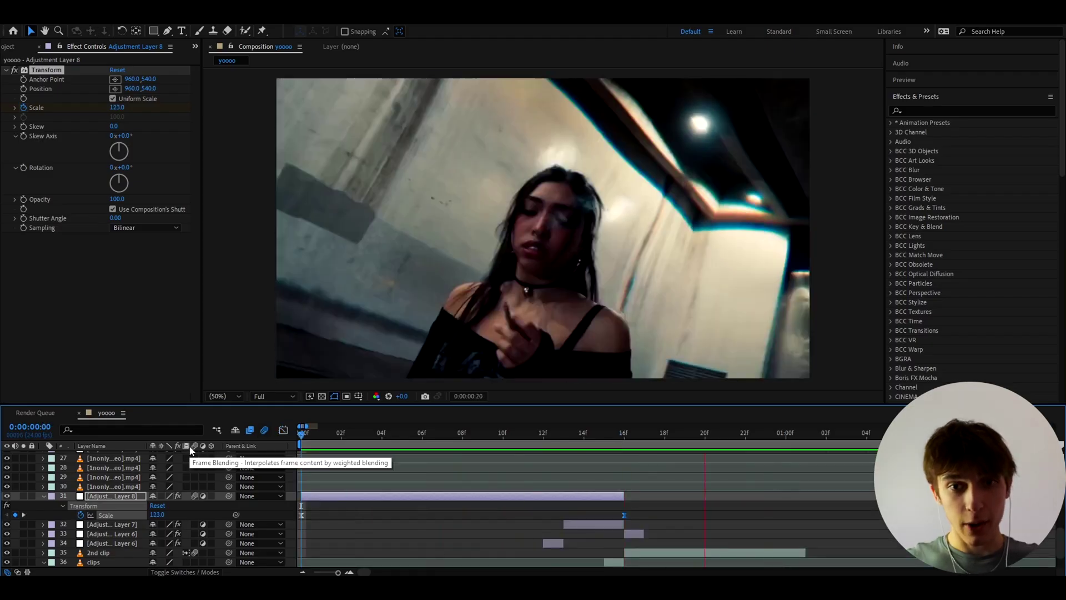
- Add another adjustment layer above Adjustment Layer 8 and trim its start to frame 17
{"action": "left_click_drag", "start_coordinate": [300, 437], "coordinate": [641, 438]}
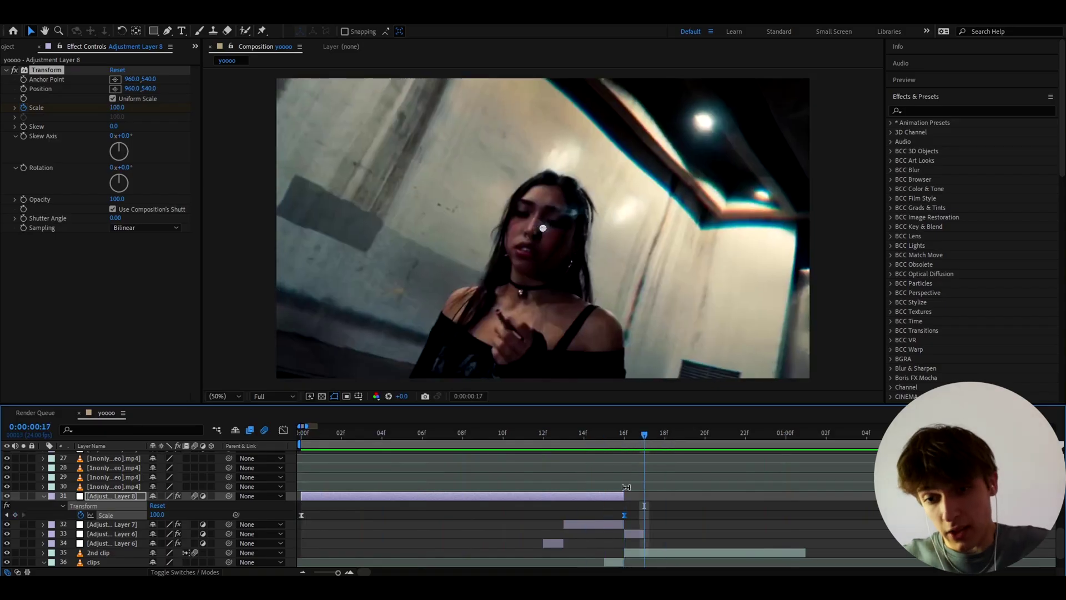
{"action": "left_click", "coordinate": [613, 499]}
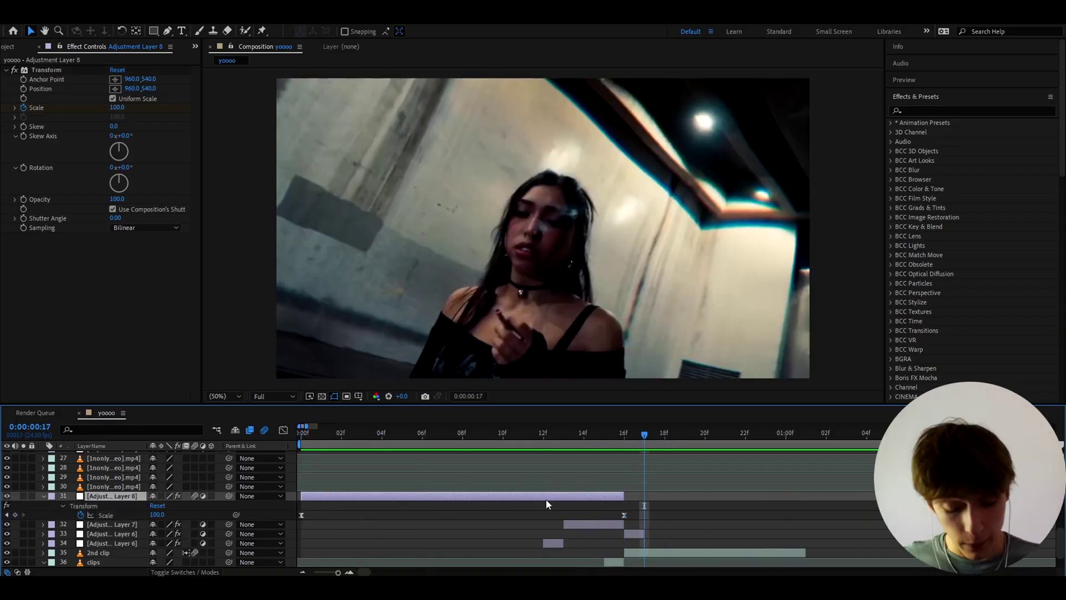
{"action": "key", "text": "ctrl+alt+y"}
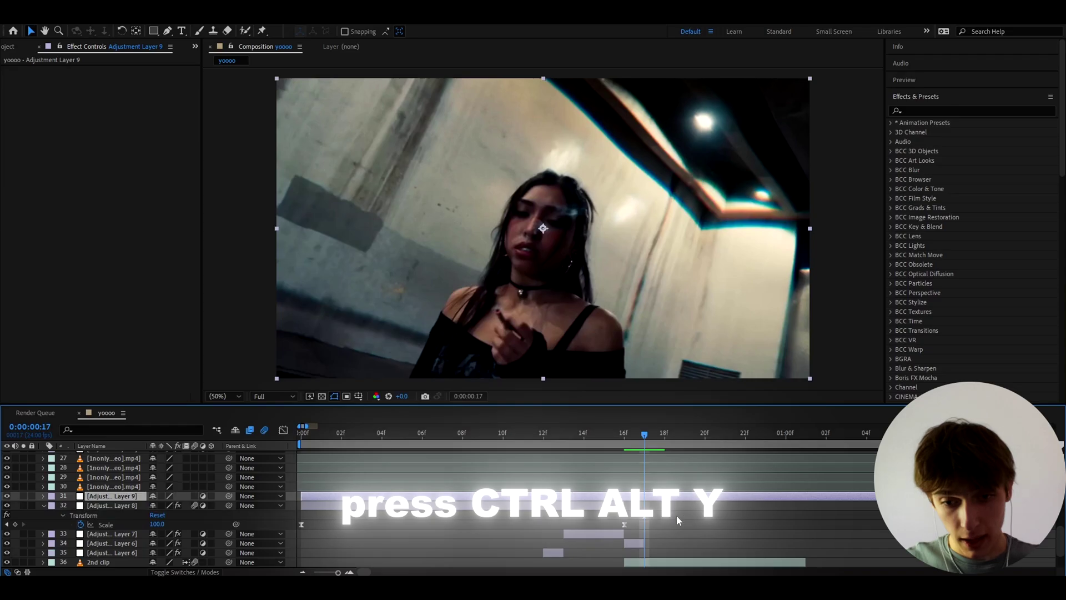
{"action": "key", "text": "minus"}
{"action": "key", "text": "alt+bracketleft"}
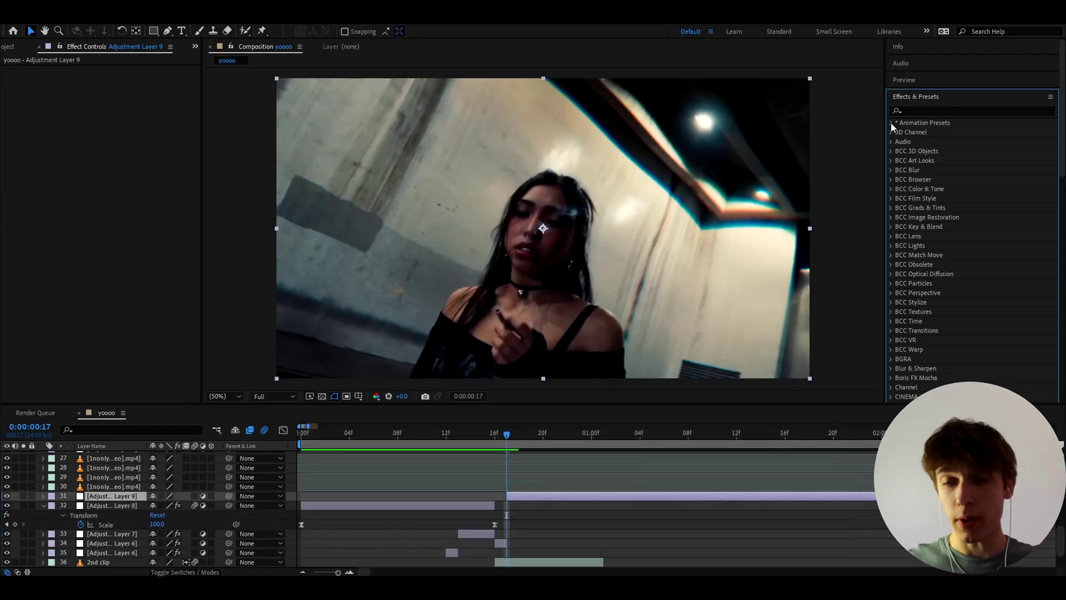
- Apply the Shake Chaos Impact user preset from the Impact Presets folder to the new adjustment layer
{"action": "left_click", "coordinate": [892, 122]}
{"action": "left_click", "coordinate": [900, 141]}
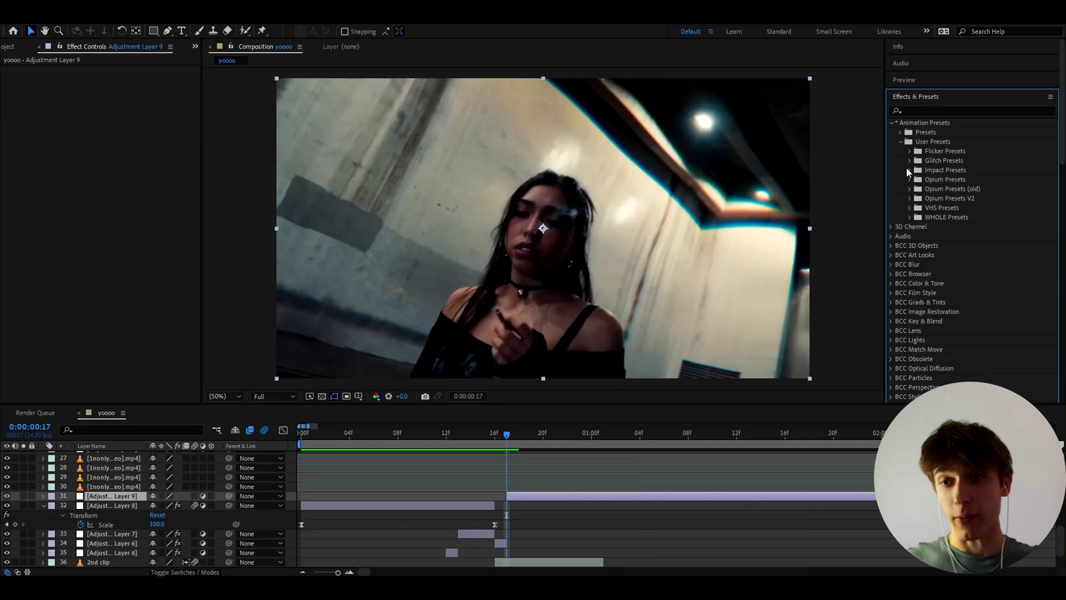
{"action": "left_click", "coordinate": [908, 169]}
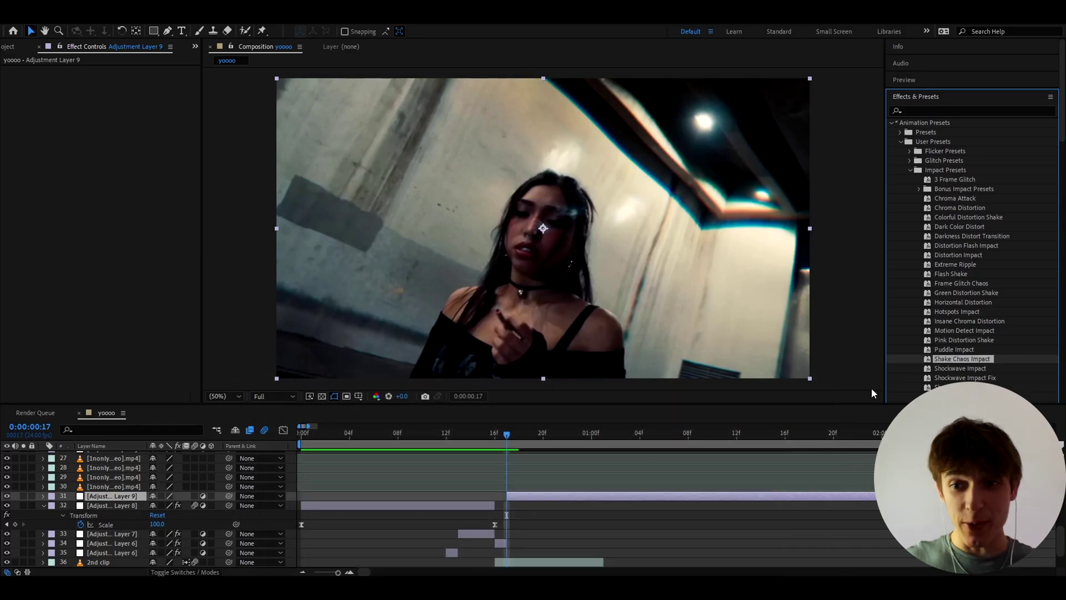
{"action": "double_click", "coordinate": [962, 359]}
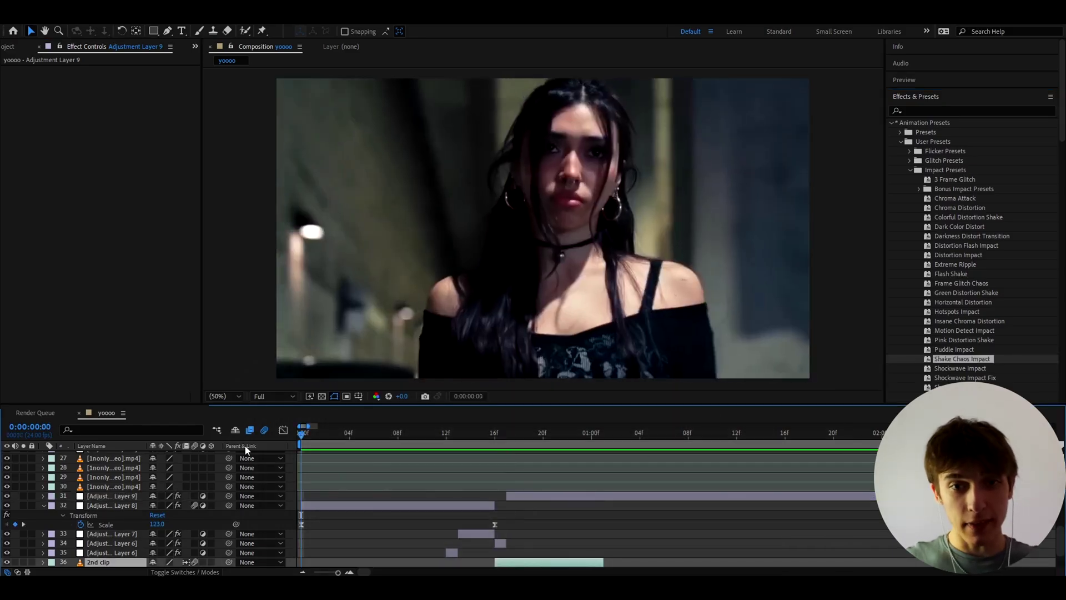
- Play the transition from the start and scrub through the frames from 15 onward to review it
{"action": "key", "text": "space"}
{"action": "key", "text": "space"}
{"action": "left_click", "coordinate": [483, 434]}
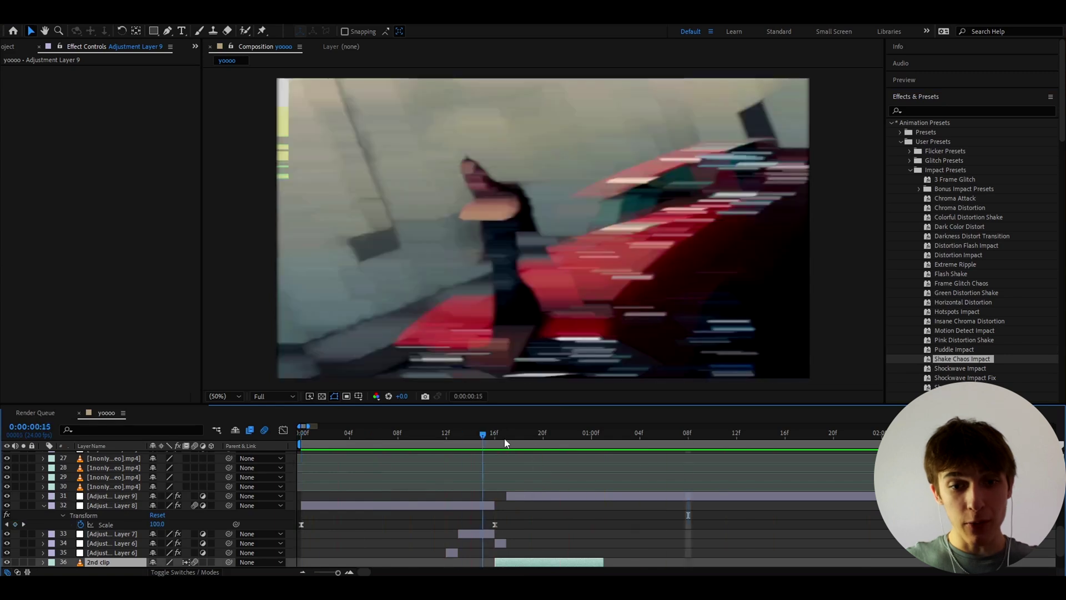
{"action": "left_click_drag", "start_coordinate": [506, 442], "coordinate": [625, 442]}
- Examine the next transition's single-frame clips around 0:00:06:03 to 0:00:06:05 and the effect settings on the longer Adjustment Layer 2 above them
{"action": "key", "text": "minus"}
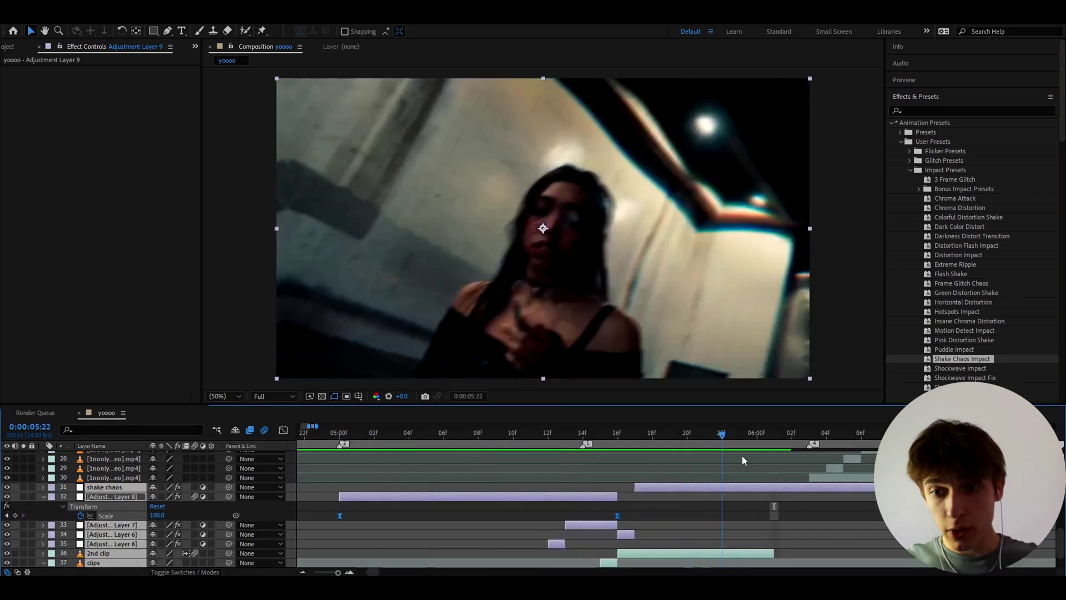
{"action": "left_click", "coordinate": [802, 444]}
{"action": "key", "text": "minus"}
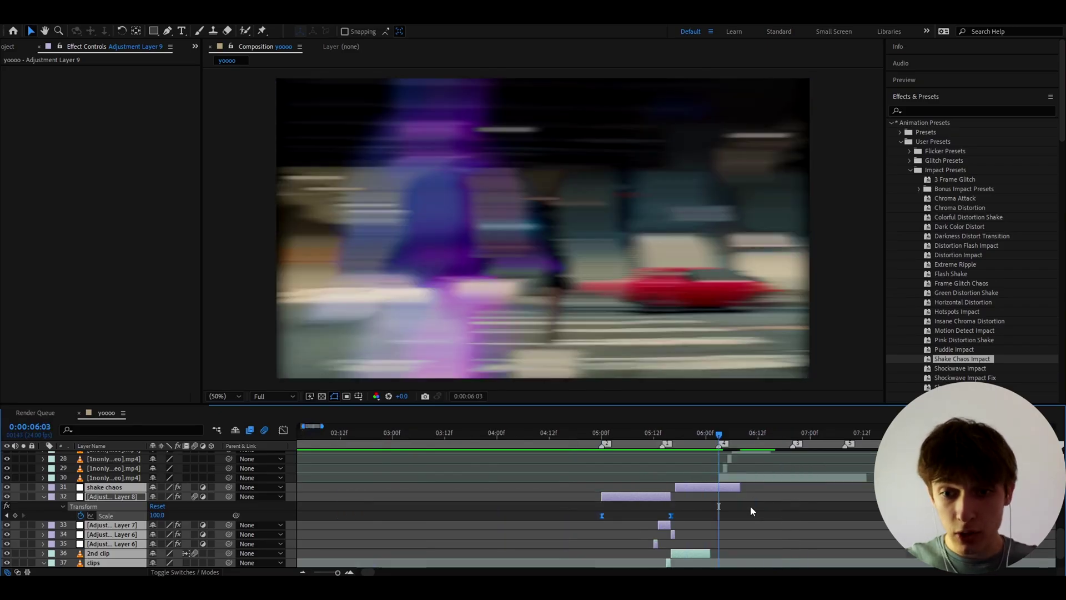
{"action": "left_click", "coordinate": [751, 511]}
{"action": "scroll", "coordinate": [728, 497], "scroll_direction": "up", "scroll_amount": 1}
{"action": "scroll", "coordinate": [715, 486], "scroll_direction": "up", "scroll_amount": 3}
{"action": "mouse_move", "coordinate": [710, 436]}
{"action": "left_mouse_down"}
{"action": "mouse_move", "coordinate": [670, 435]}
{"action": "mouse_move", "coordinate": [710, 436]}
{"action": "left_mouse_up"}
{"action": "key", "text": "u"}
{"action": "scroll", "coordinate": [680, 483], "scroll_direction": "down", "scroll_amount": 2}
{"action": "scroll", "coordinate": [693, 480], "scroll_direction": "up", "scroll_amount": 2}
{"action": "left_click", "coordinate": [713, 505]}
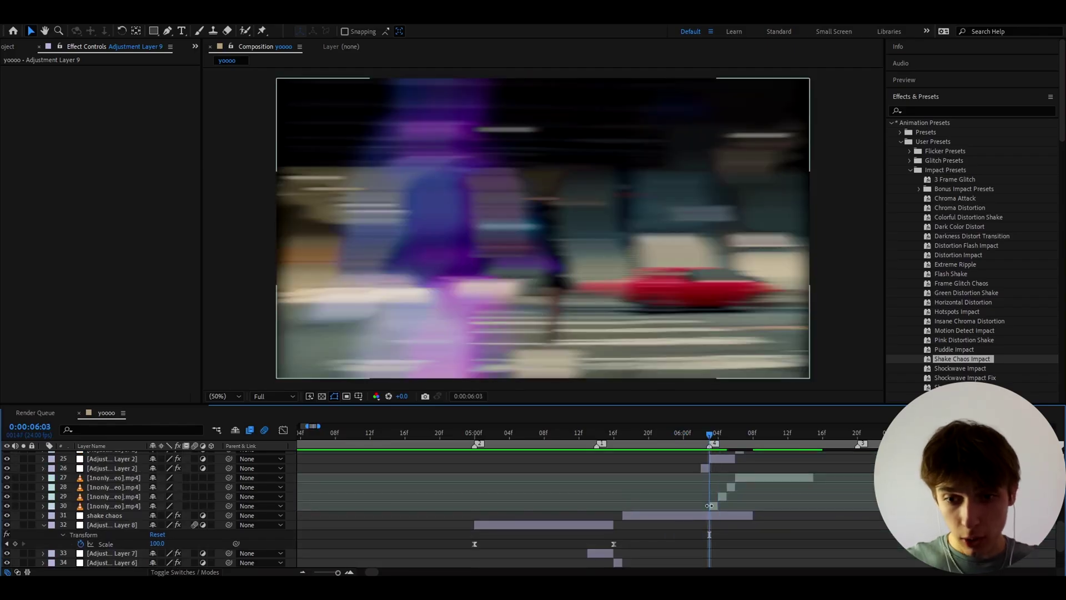
{"action": "key", "text": "="}
{"action": "left_click", "coordinate": [721, 436]}
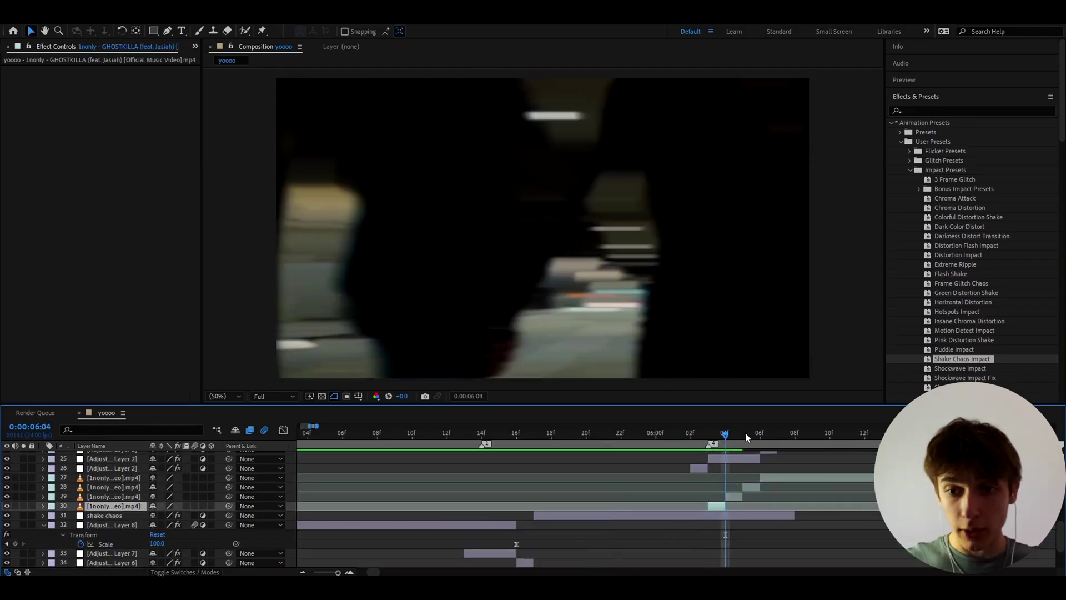
{"action": "scroll", "coordinate": [733, 485], "scroll_direction": "up", "scroll_amount": 2}
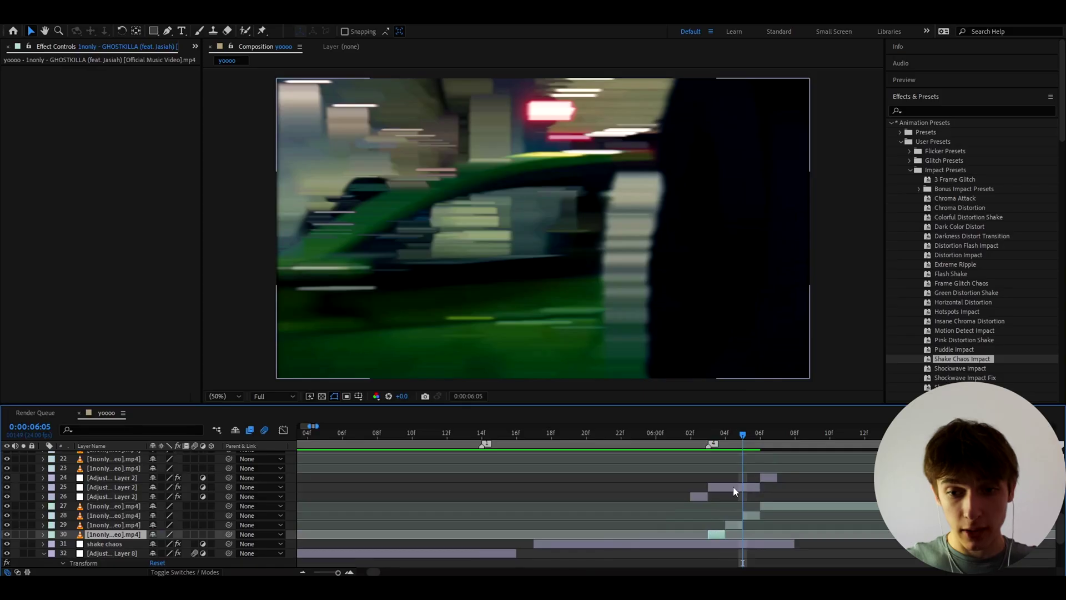
{"action": "left_click", "coordinate": [736, 486]}
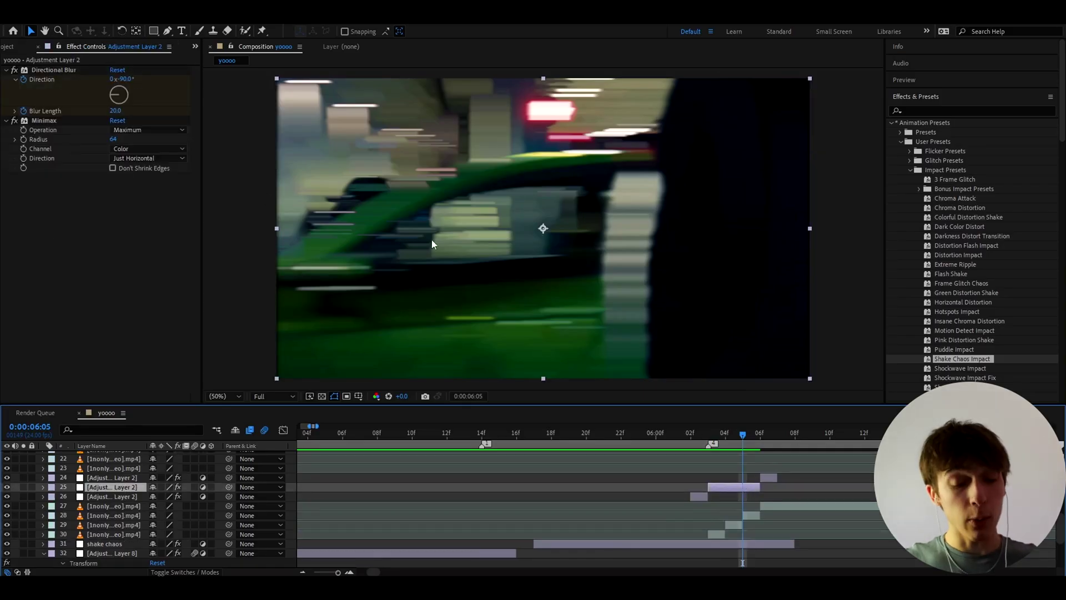
- Duplicate the 2nd clip, place the copy right after it at 0:00:06:01 and trim the copy's end to 0:00:06:03
{"action": "left_click_drag", "start_coordinate": [768, 434], "coordinate": [586, 456]}
{"action": "scroll", "coordinate": [669, 482], "scroll_direction": "down", "scroll_amount": 4}
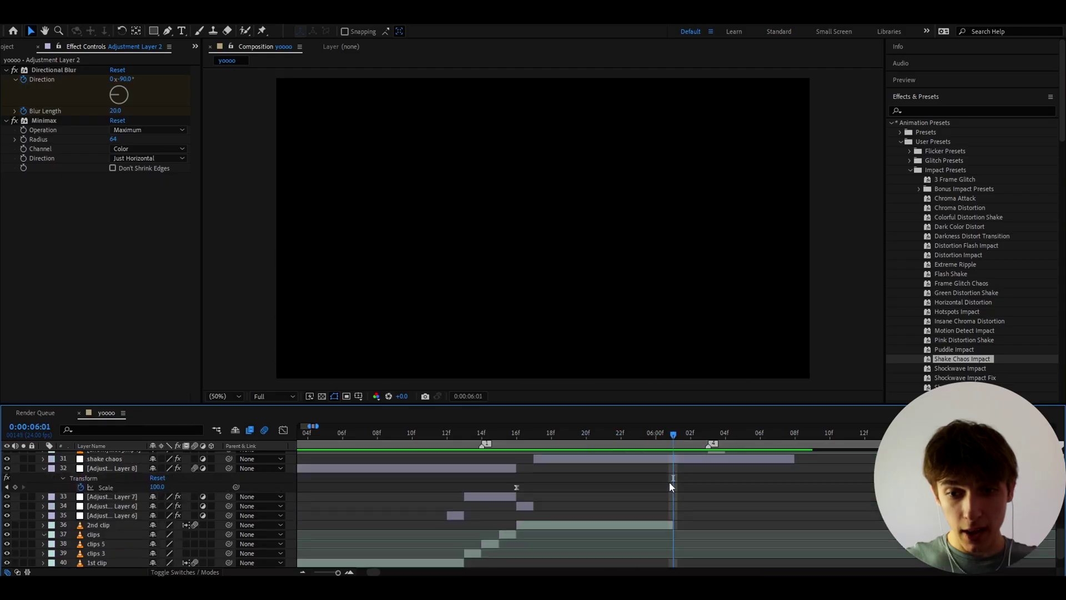
{"action": "left_click", "coordinate": [656, 524]}
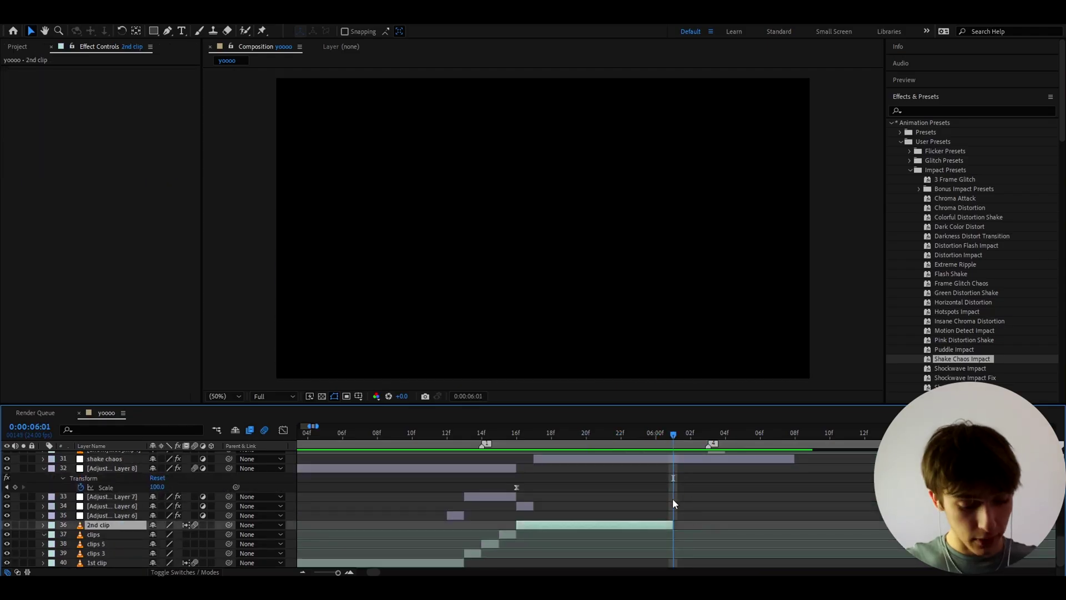
{"action": "key", "text": "ctrl+shift+d"}
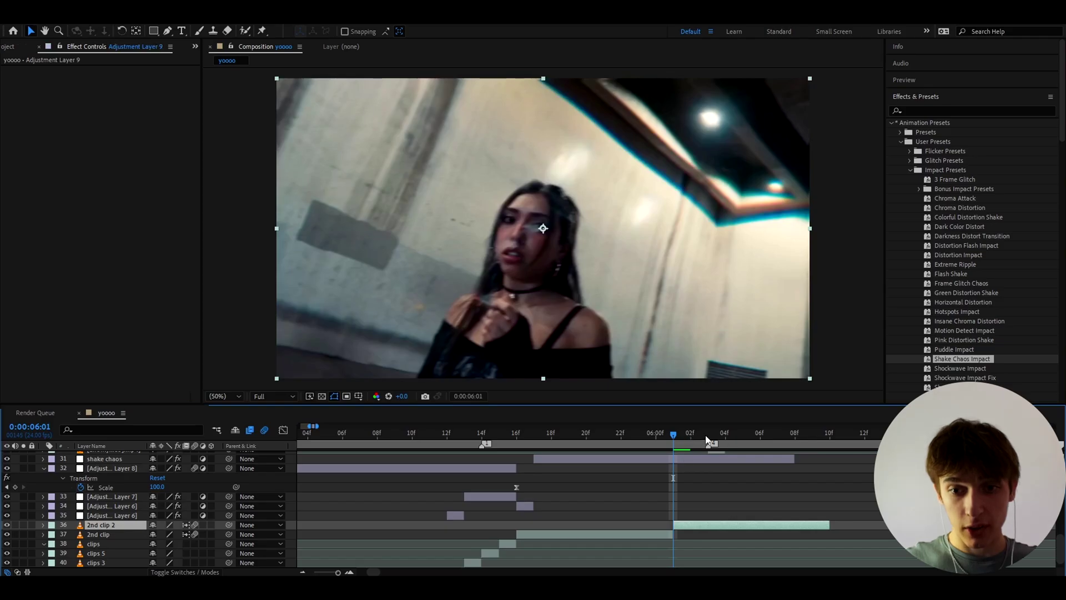
{"action": "left_click", "coordinate": [707, 441]}
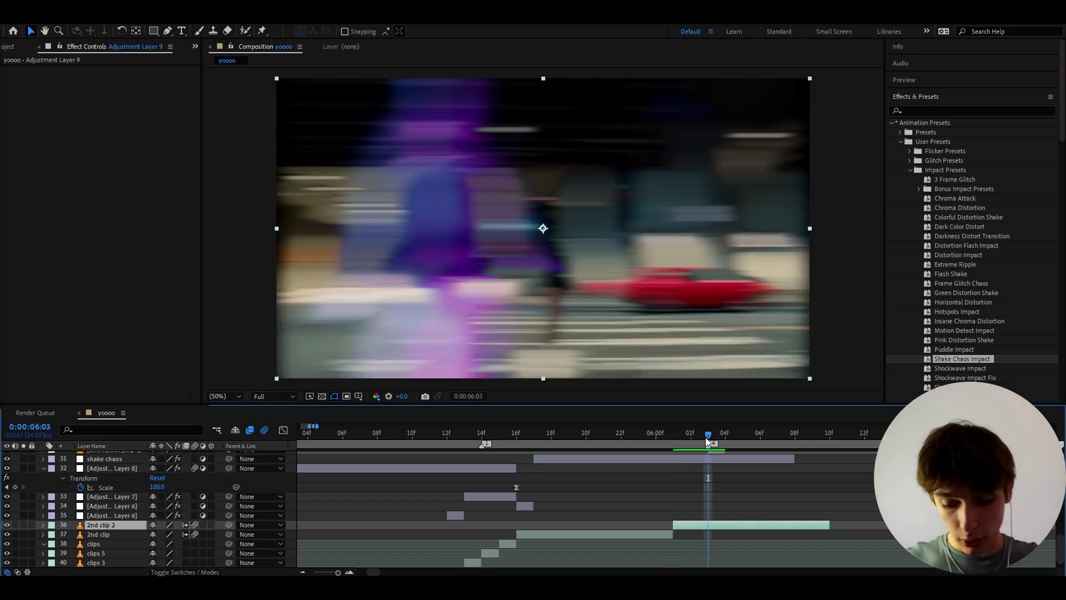
{"action": "key", "text": "ctrl+shift+d"}
{"action": "key", "text": "Delete"}
- Play back the sequence from around 0:00:05:16 to review both transitions and the clip between them
{"action": "left_click_drag", "start_coordinate": [708, 440], "coordinate": [521, 468]}
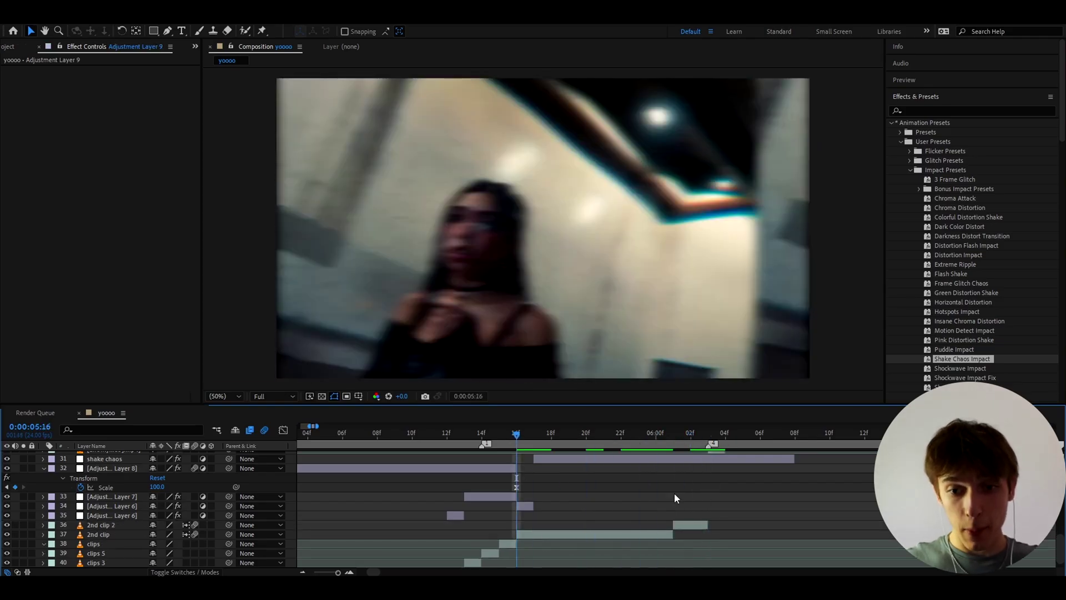
{"action": "left_click", "coordinate": [699, 526]}
{"action": "scroll", "coordinate": [685, 527], "scroll_direction": "down", "scroll_amount": 2}
{"action": "key", "text": "space"}
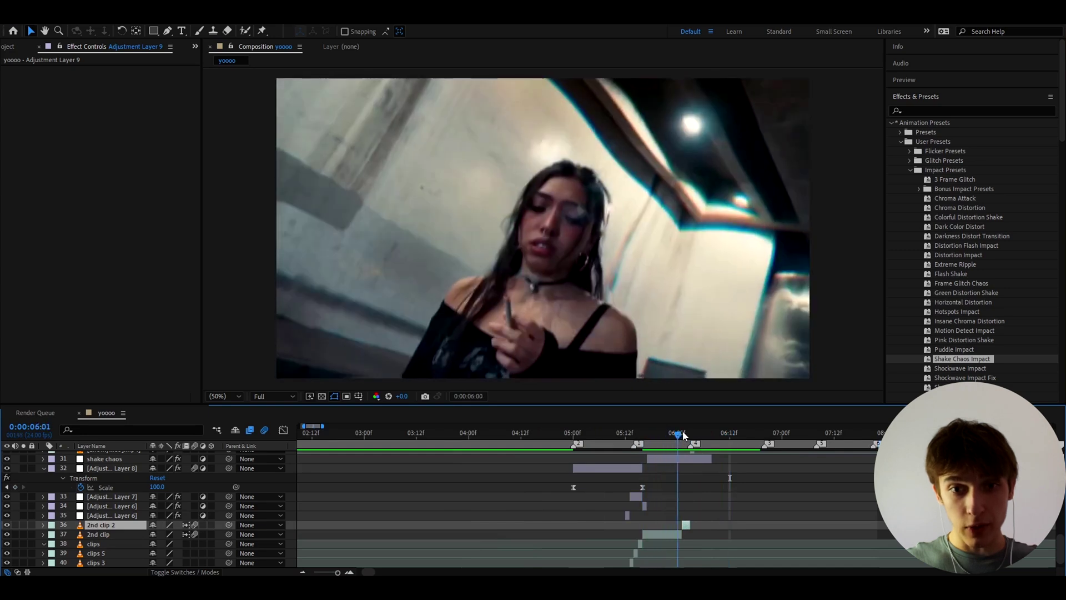
{"action": "left_click", "coordinate": [695, 432]}
{"action": "left_click_drag", "start_coordinate": [700, 432], "coordinate": [652, 442]}
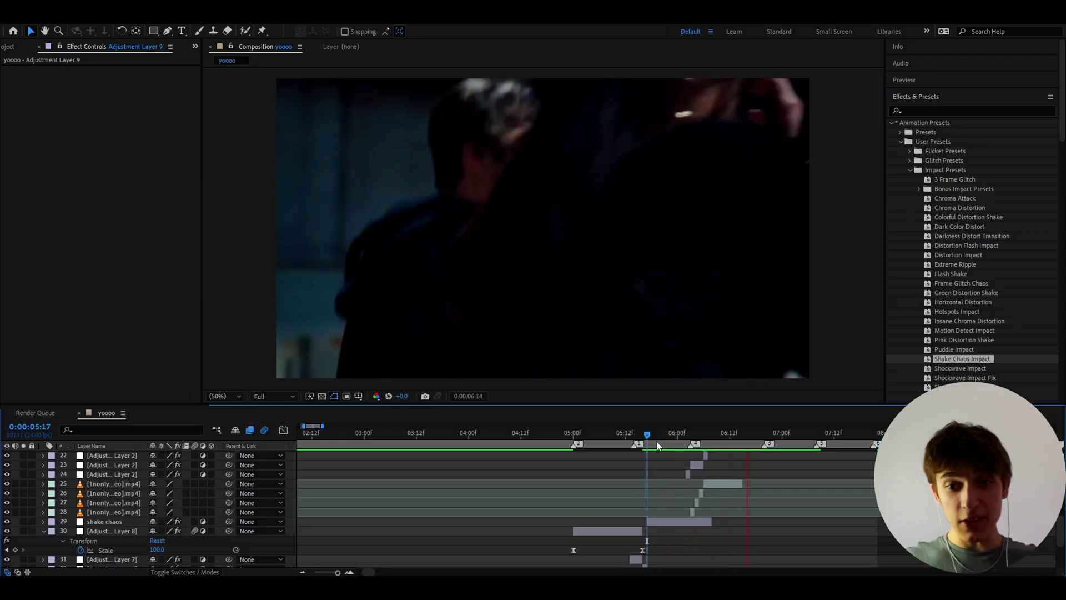
{"action": "key", "text": "space"}
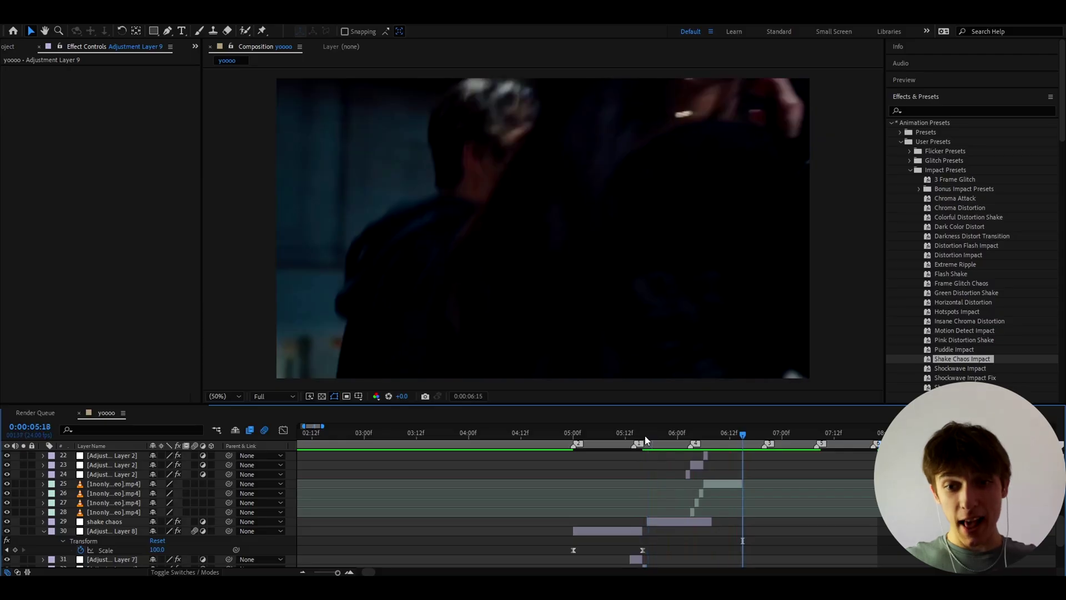
{"action": "left_click", "coordinate": [644, 435]}
{"action": "key", "text": "space"}
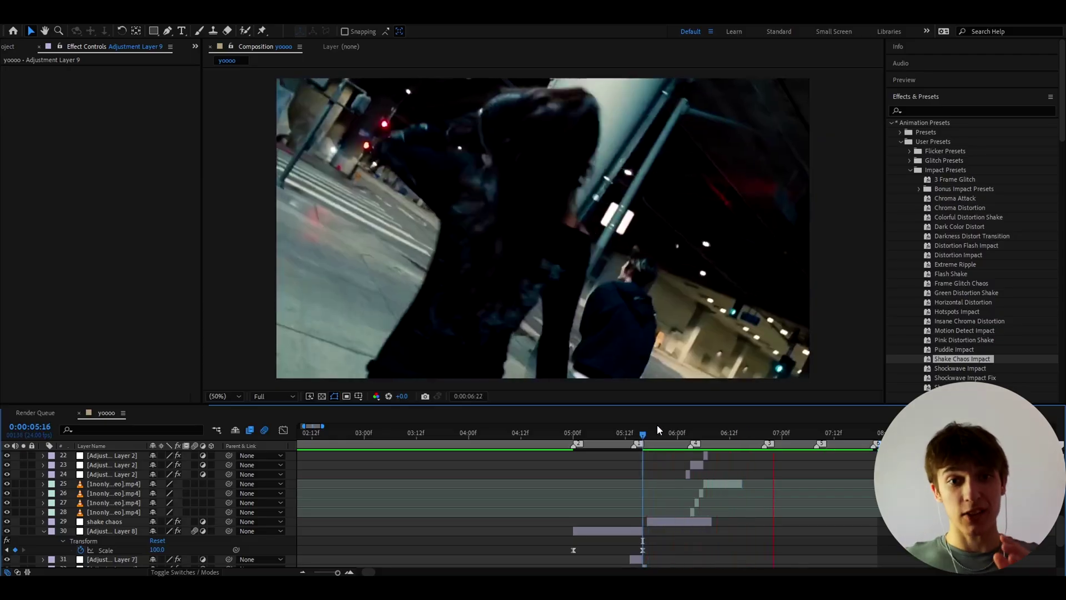
- Replay the edit from its beginning and from around 0:00:06:06 to review how the transitions flow into the following clips
{"action": "key", "text": "space"}
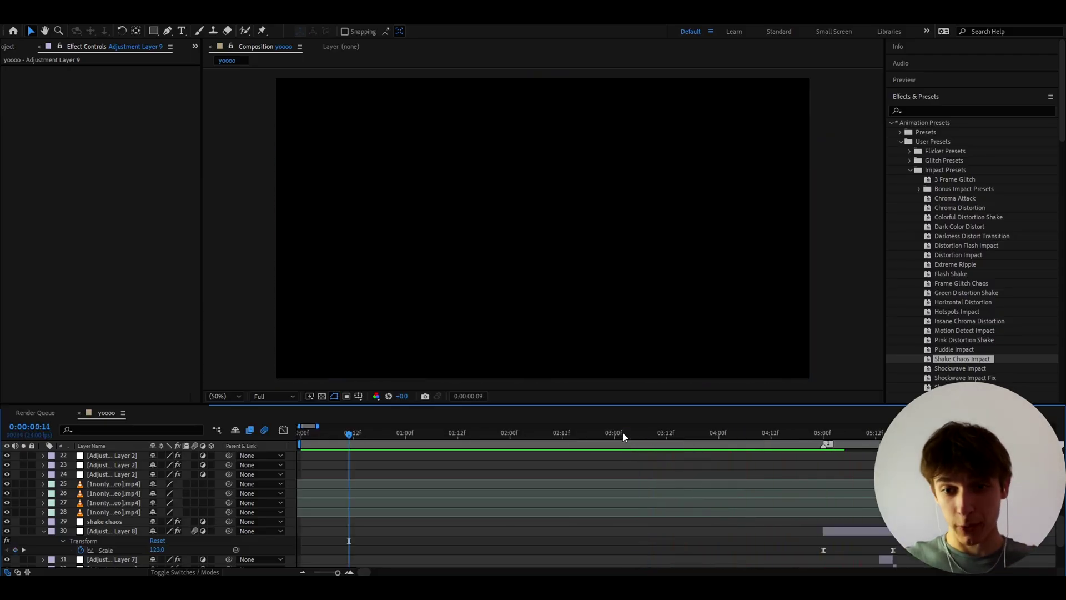
{"action": "scroll", "coordinate": [627, 456], "scroll_direction": "down", "scroll_amount": 3}
{"action": "scroll", "coordinate": [592, 453], "scroll_direction": "up", "scroll_amount": 4}
{"action": "left_click_drag", "start_coordinate": [593, 433], "coordinate": [562, 433]}
{"action": "key", "text": "space"}
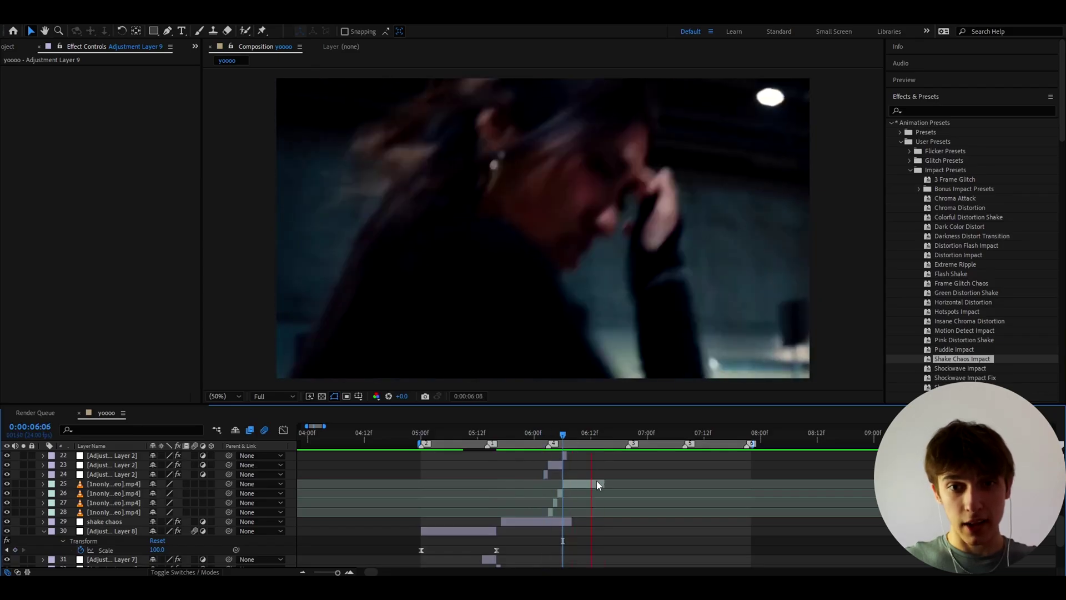
{"action": "key", "text": "space"}
{"action": "scroll", "coordinate": [617, 493], "scroll_direction": "up", "scroll_amount": 4}
{"action": "scroll", "coordinate": [628, 461], "scroll_direction": "up", "scroll_amount": 4}
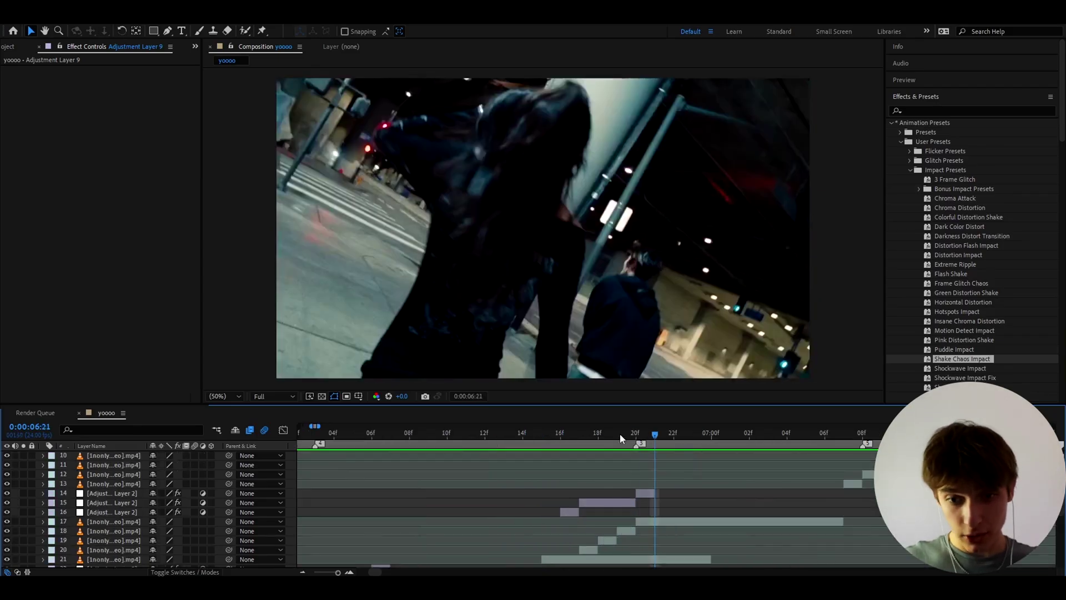
- Add a new adjustment layer starting at 0:00:06:21, right after the single-frame Adjustment Layer 2, and apply the Chroma Distortion preset to it
{"action": "left_click_drag", "start_coordinate": [620, 433], "coordinate": [648, 453]}
{"action": "left_click", "coordinate": [651, 494]}
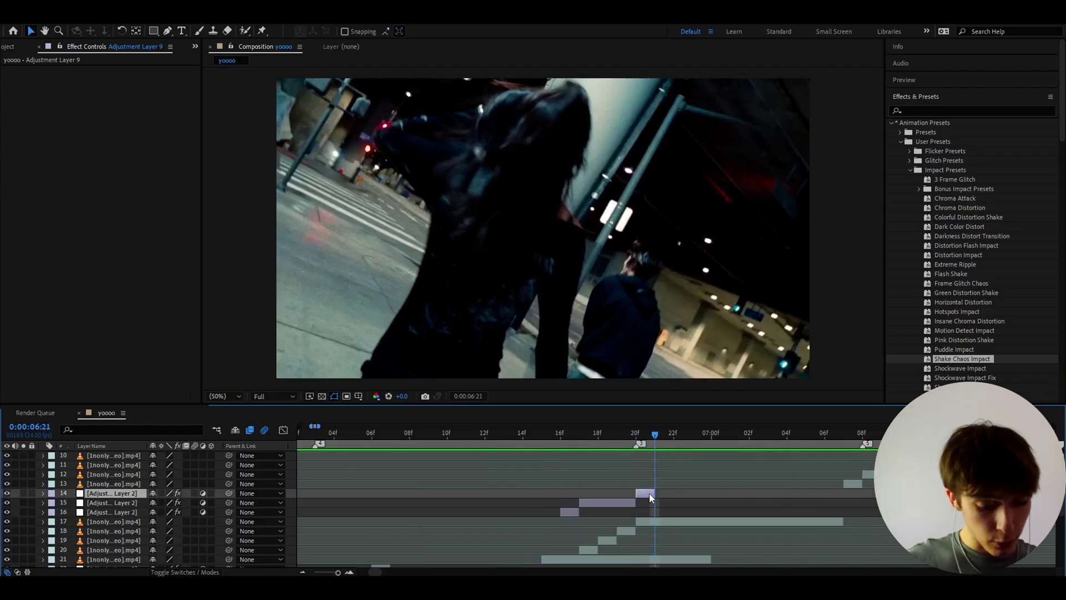
{"action": "key", "text": "ctrl+alt+y"}
{"action": "key", "text": "alt+bracketleft"}
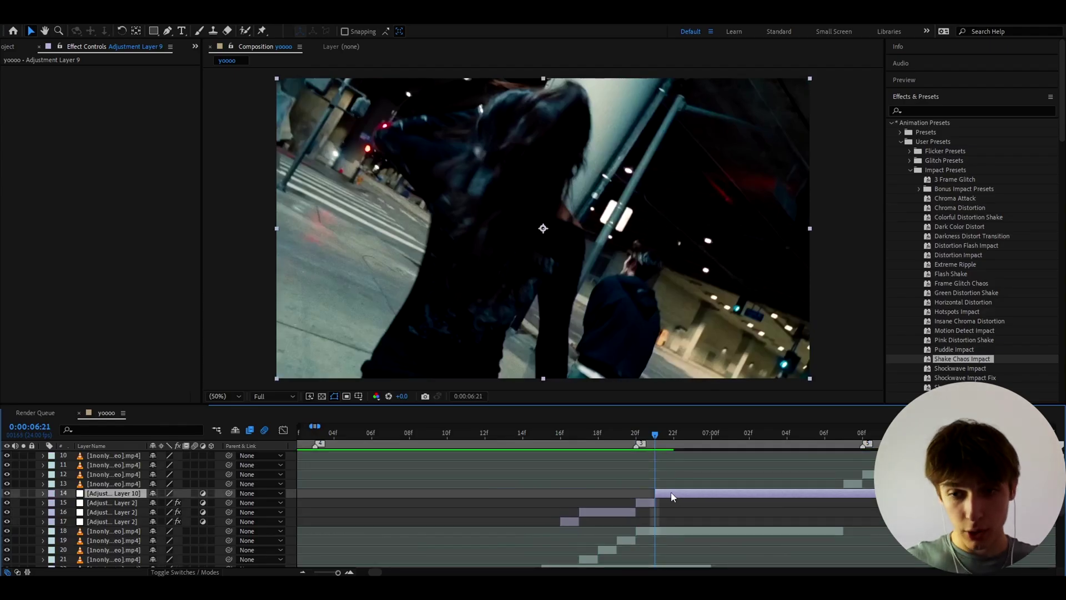
{"action": "key", "text": "ctrl+s"}
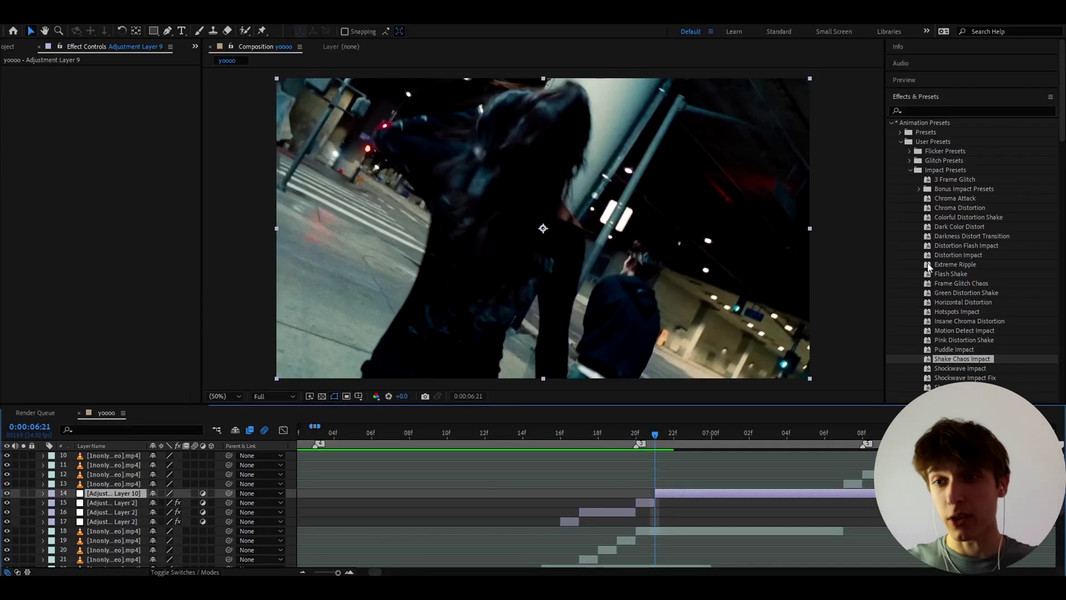
{"action": "double_click", "coordinate": [949, 207]}
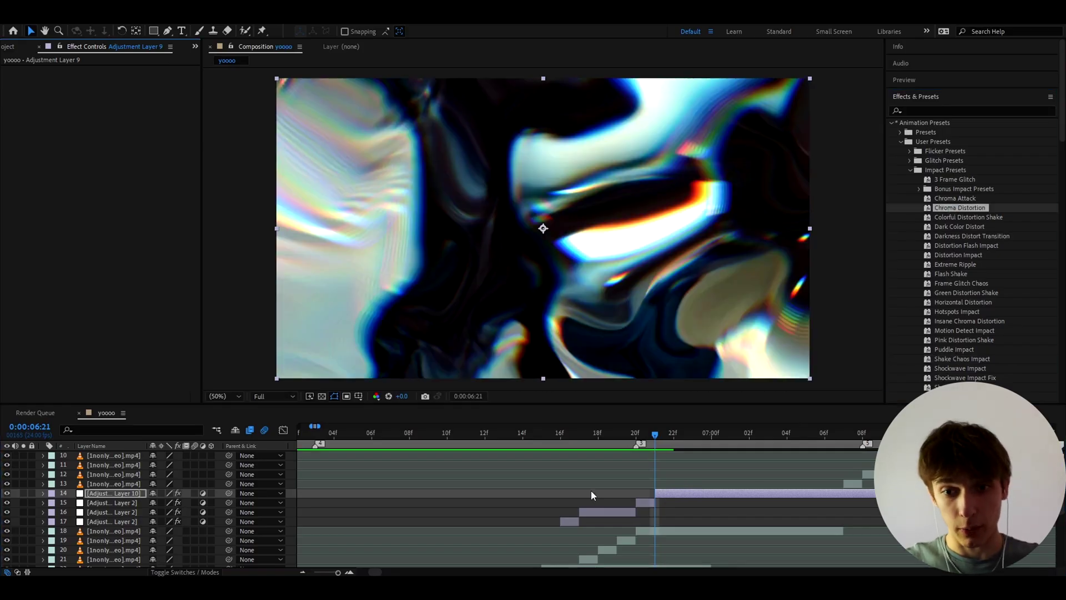
- Play the sequence from around 0:00:06:13 to review the Chroma Distortion impact following the transition
{"action": "scroll", "coordinate": [592, 497], "scroll_direction": "down", "scroll_amount": 3}
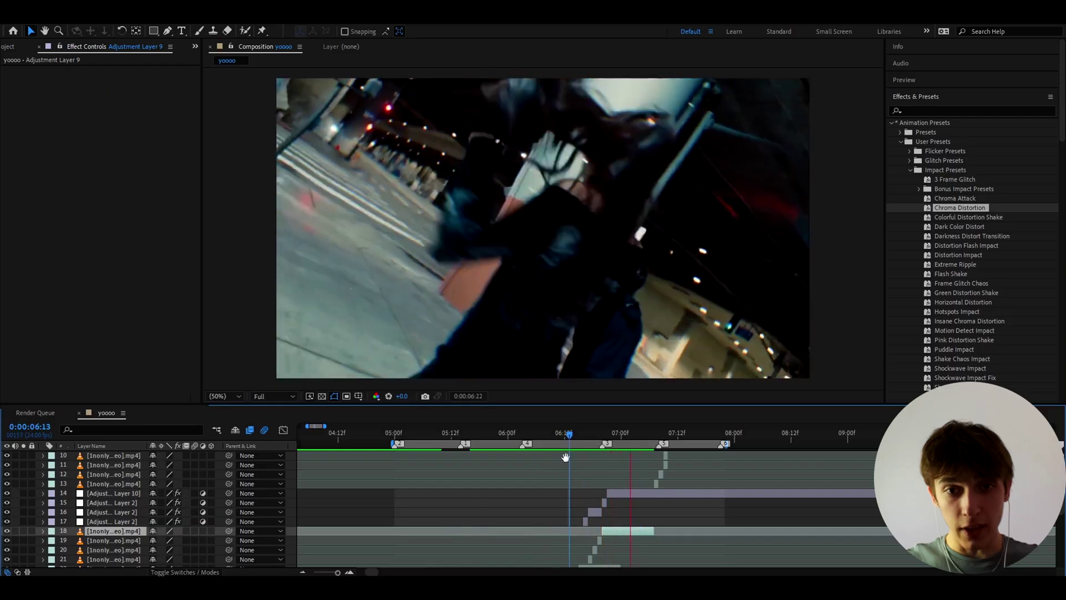
{"action": "key", "text": "space"}
{"action": "left_click_drag", "start_coordinate": [615, 431], "coordinate": [656, 433]}
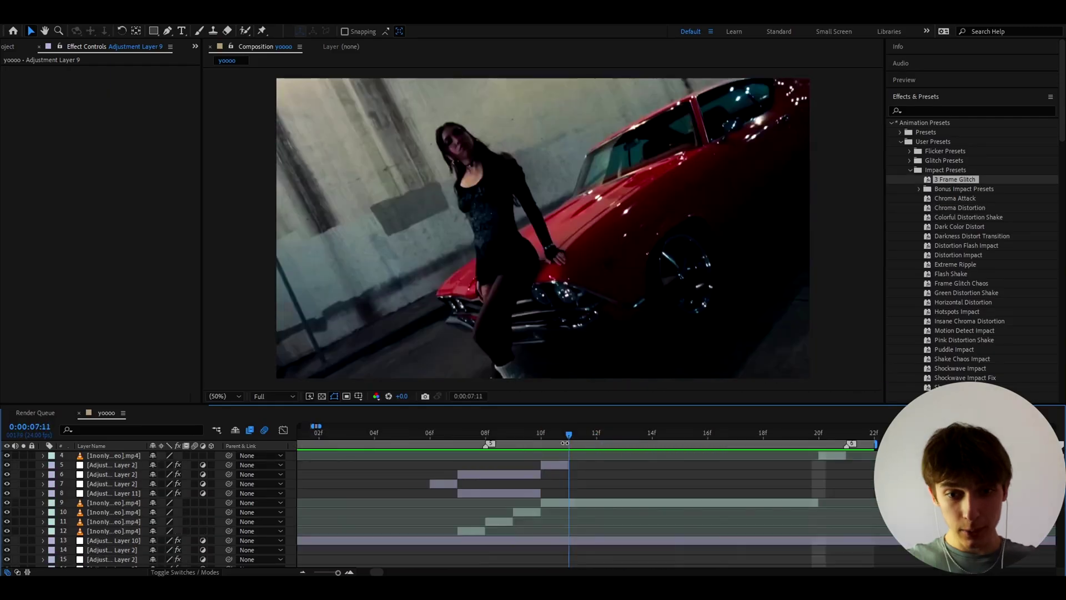
- Add a new adjustment layer starting at 0:00:07:11, after the next transition's last Adjustment Layer 2, and apply the Extreme Ripple preset to it
{"action": "left_click", "coordinate": [560, 467]}
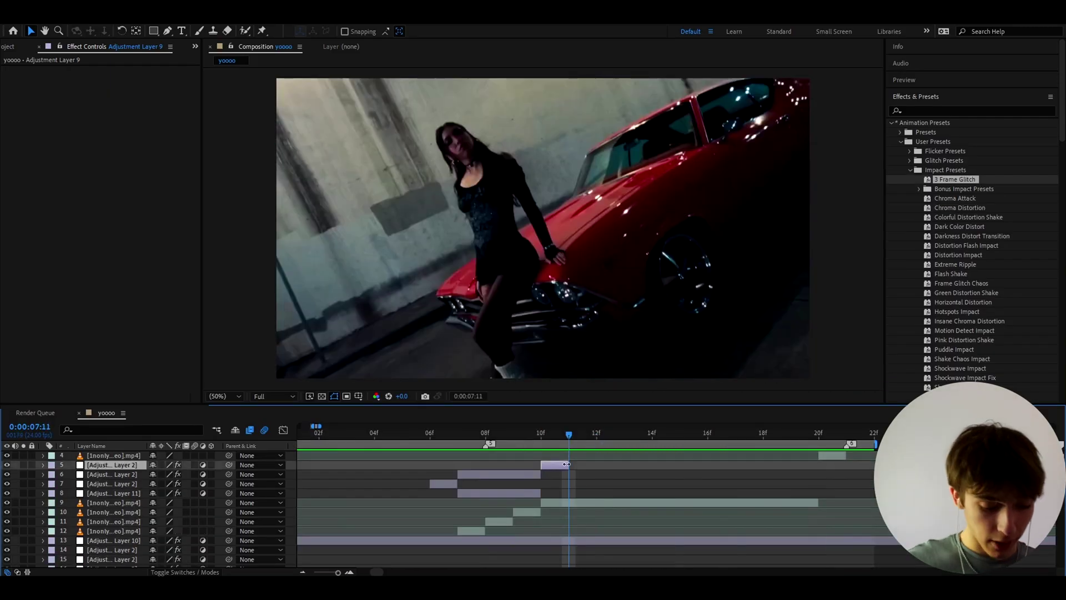
{"action": "key", "text": "ctrl+alt+y"}
{"action": "key", "text": "ctrl+shift+d"}
{"action": "left_click", "coordinate": [542, 478]}
{"action": "key", "text": "Delete"}
{"action": "scroll", "coordinate": [950, 230], "scroll_direction": "down", "scroll_amount": 1}
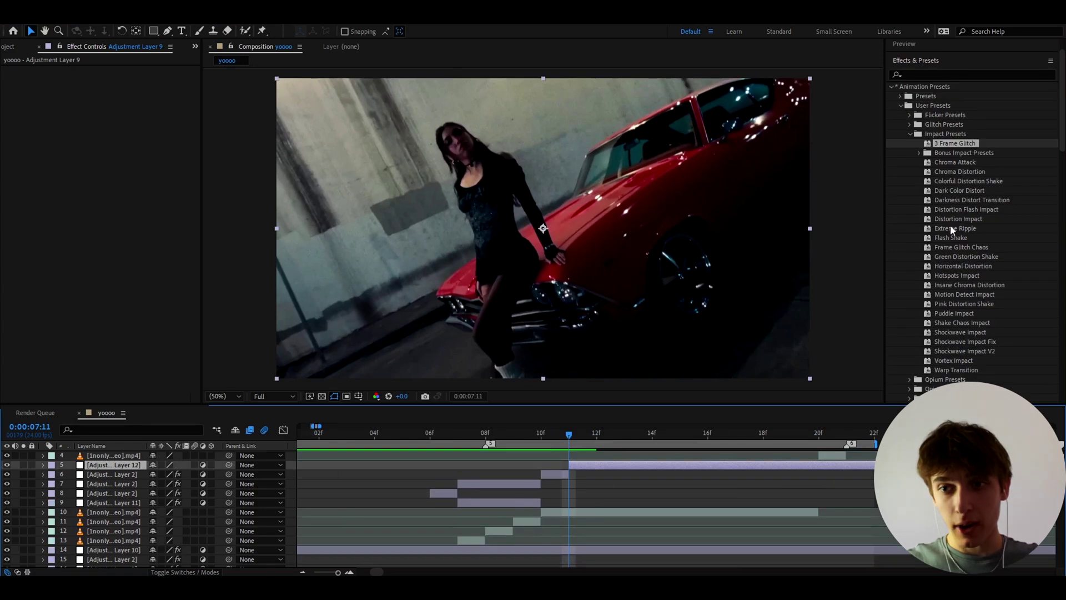
{"action": "left_click_drag", "start_coordinate": [951, 230], "coordinate": [575, 470]}
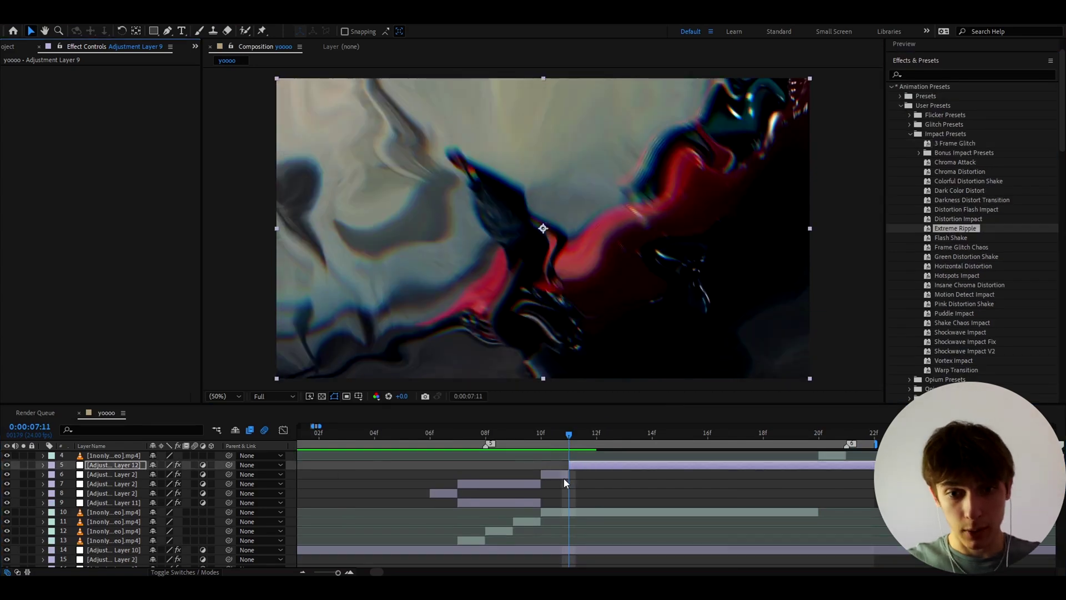